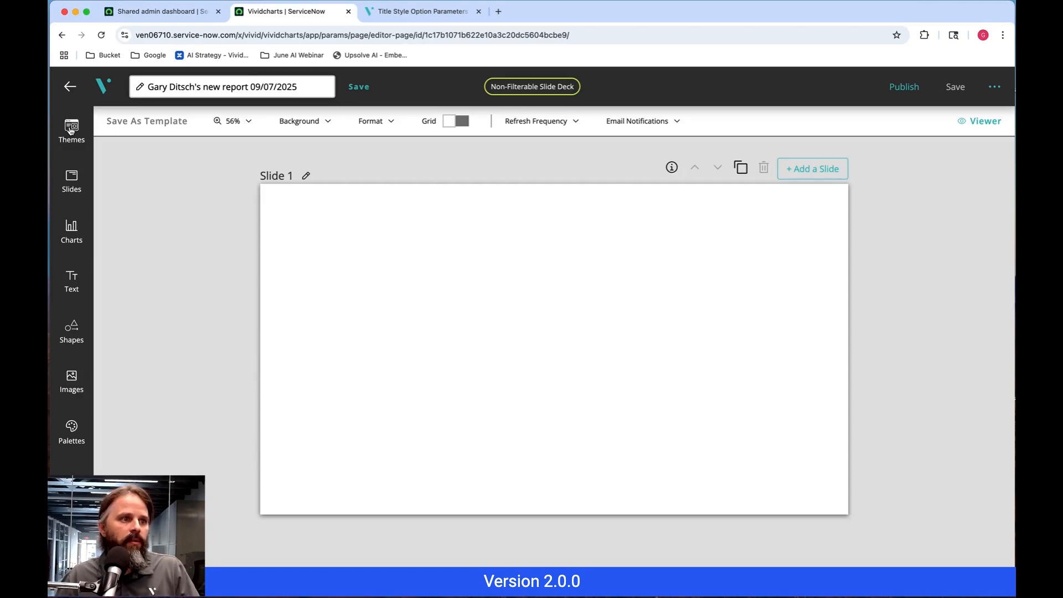
# Insert a Score chart on Slide 1.
pyautogui.click(71, 231)
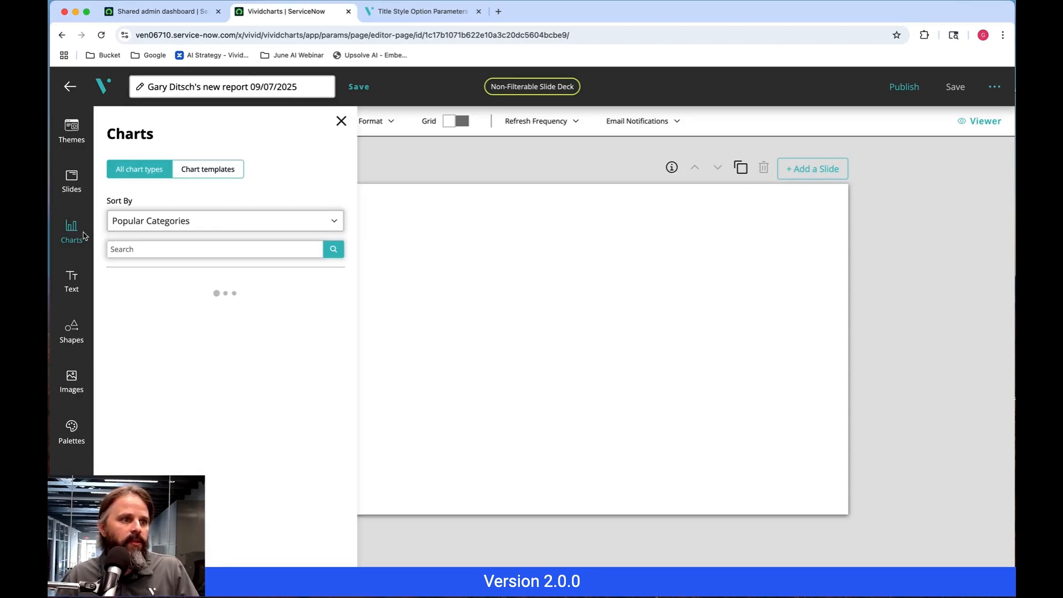
pyautogui.click(184, 249)
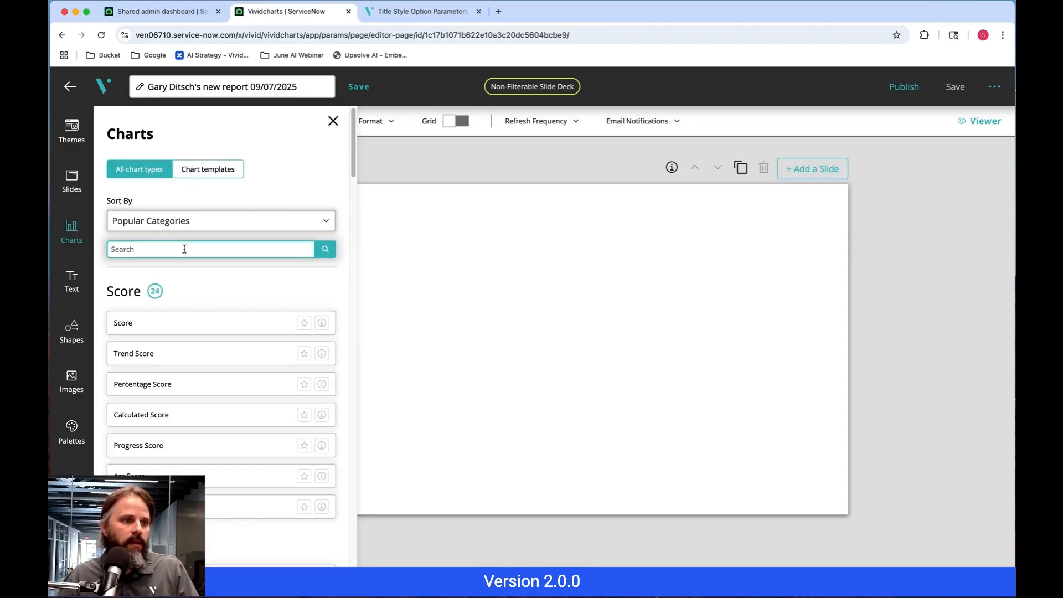
pyautogui.click(172, 322)
# Use the Project - pm_project table as the score chart's data source, save it, and move the chart to about 720 x 339.
pyautogui.click(173, 192)
pyautogui.click(158, 232)
pyautogui.click(162, 235)
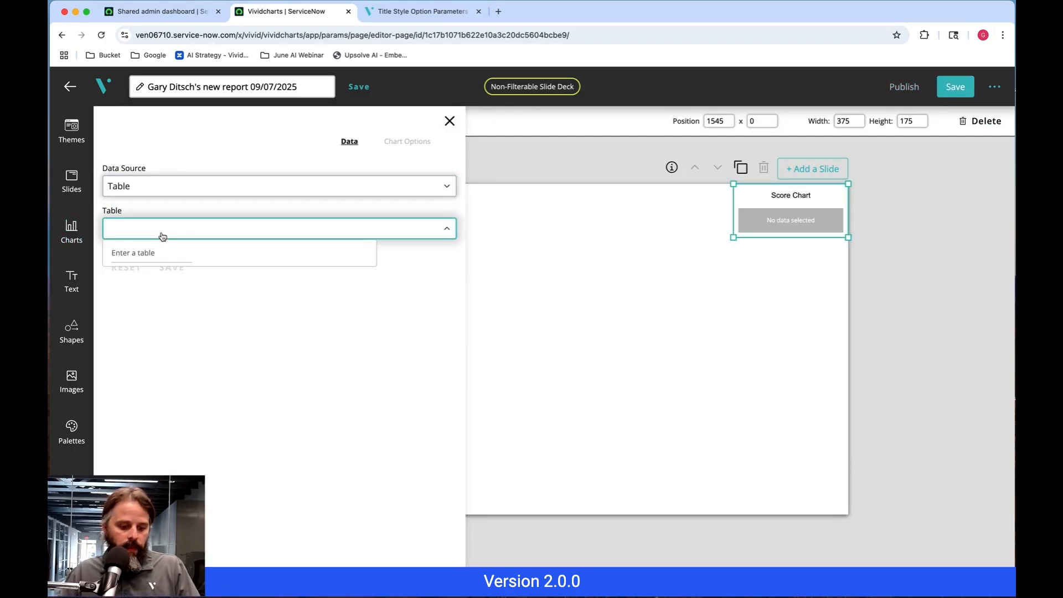
pyautogui.write('proj')
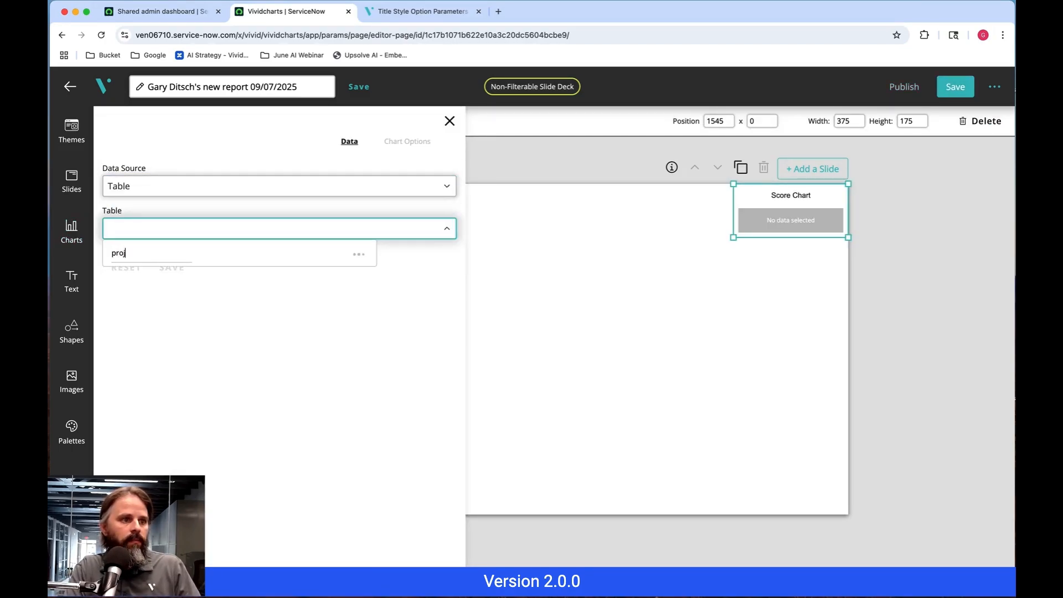
pyautogui.write('ect')
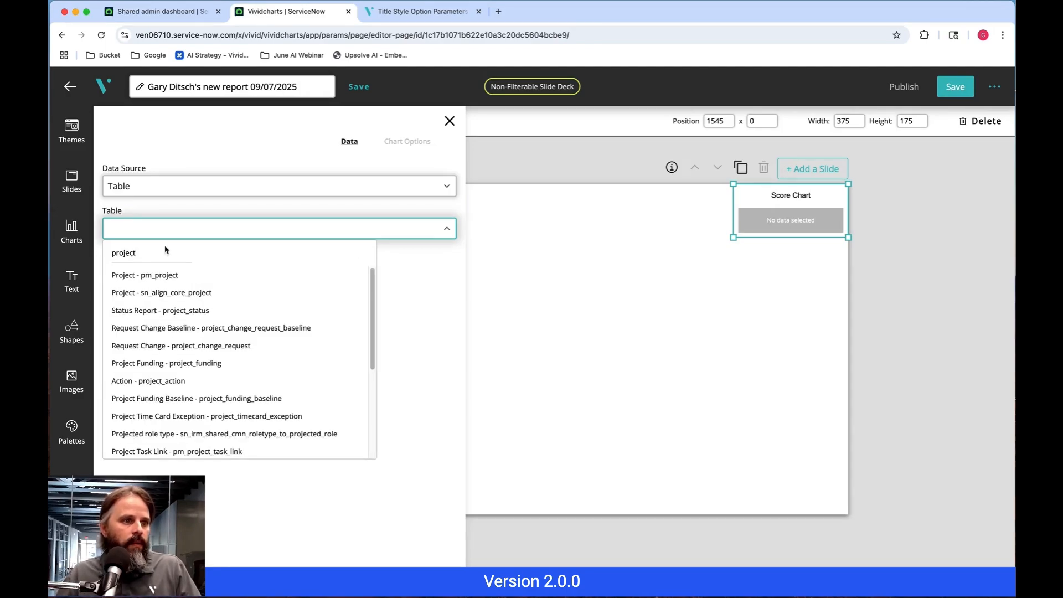
pyautogui.click(165, 273)
pyautogui.click(169, 269)
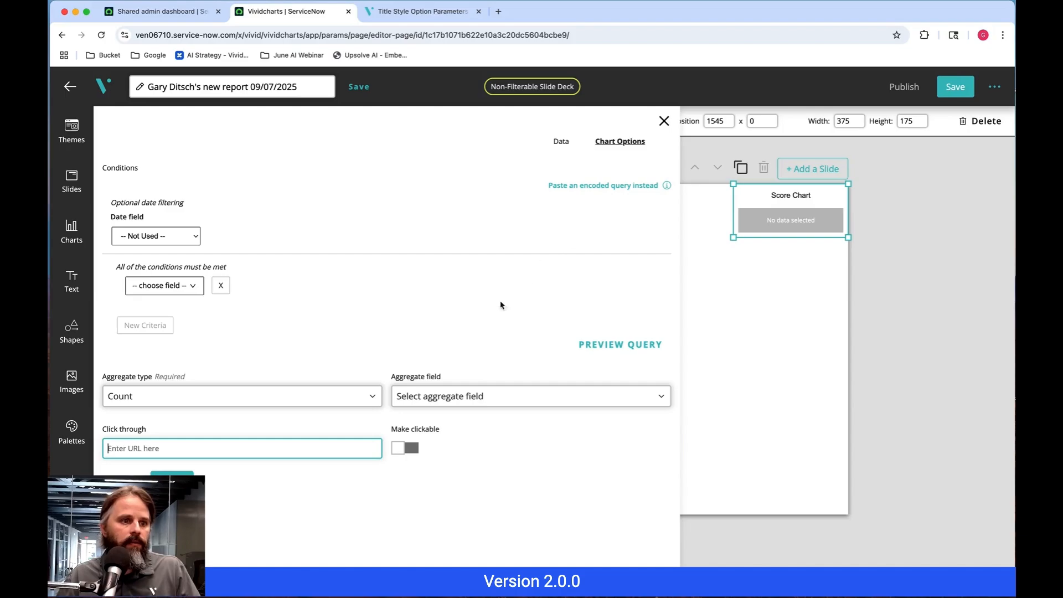
pyautogui.click(183, 482)
pyautogui.moveTo(785, 220); pyautogui.dragTo(561, 321)
pyautogui.click(646, 350)
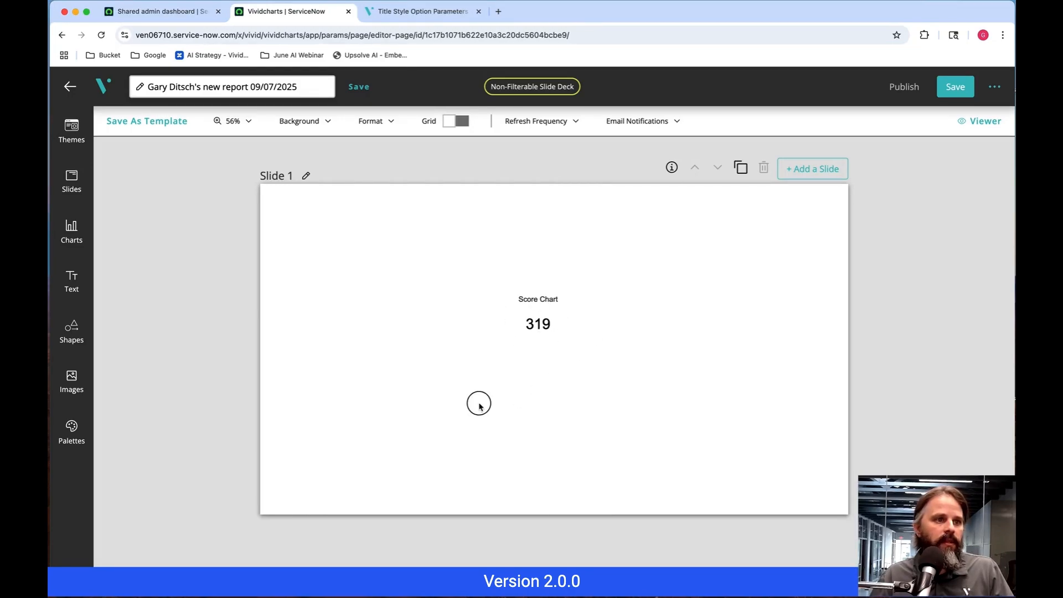
# Add a new theme to the report's theme list.
pyautogui.click(73, 133)
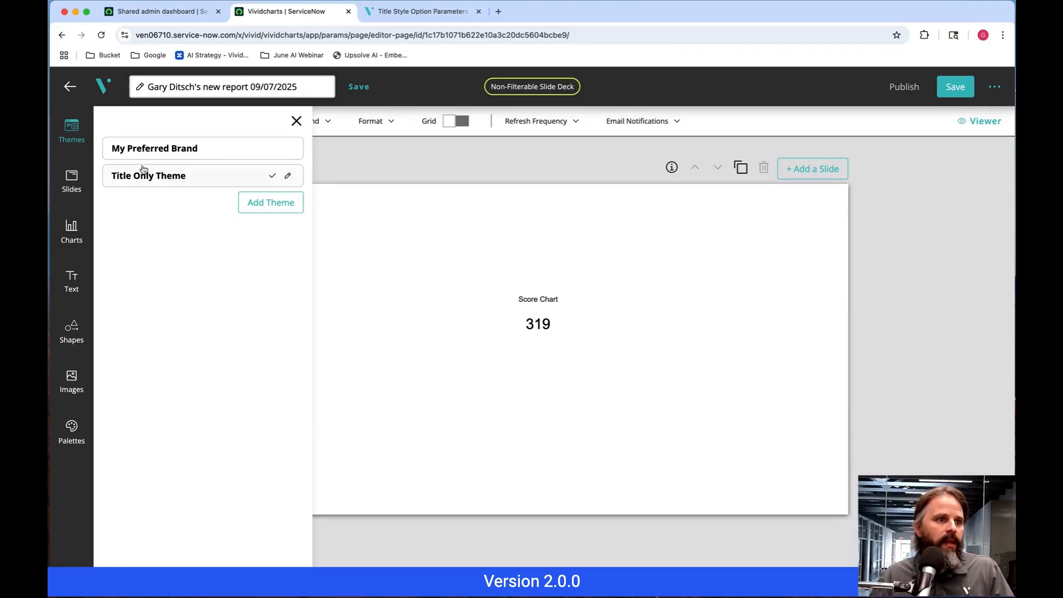
pyautogui.click(270, 203)
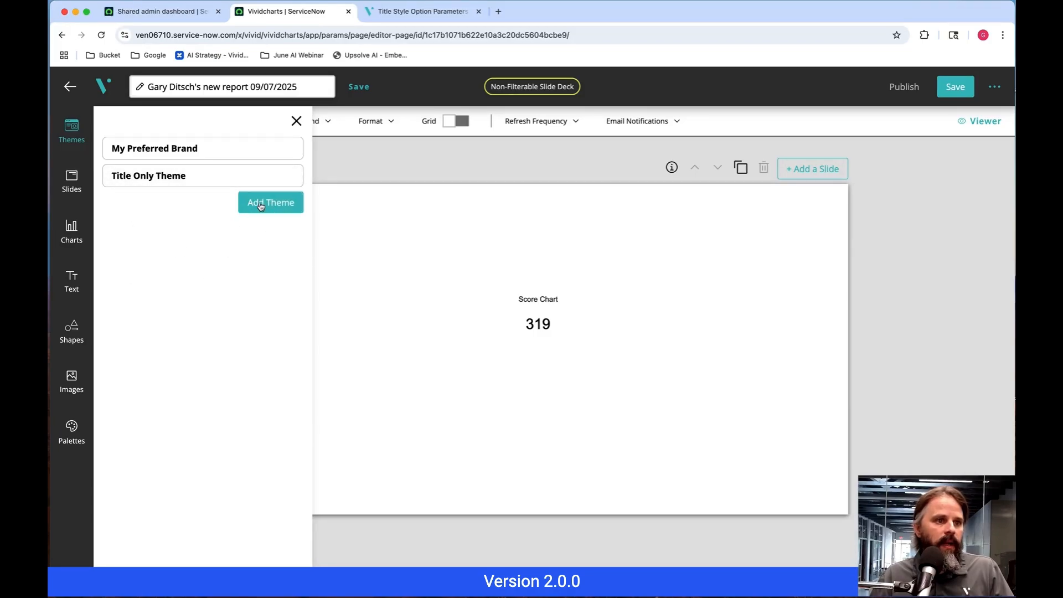
pyautogui.click(149, 161)
pyautogui.press('super+a')
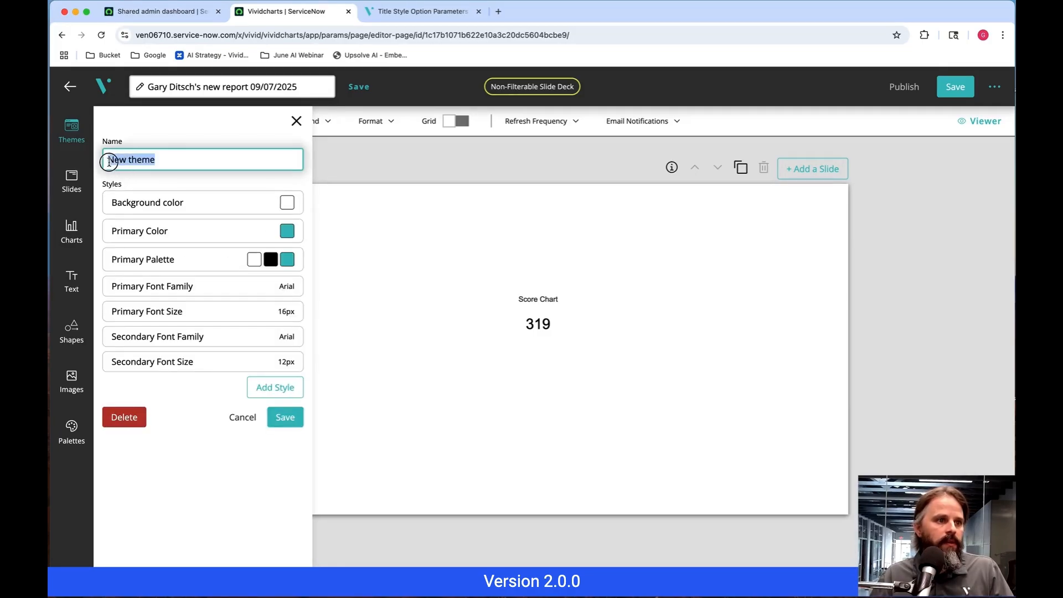
pyautogui.write('Gary New Theme')
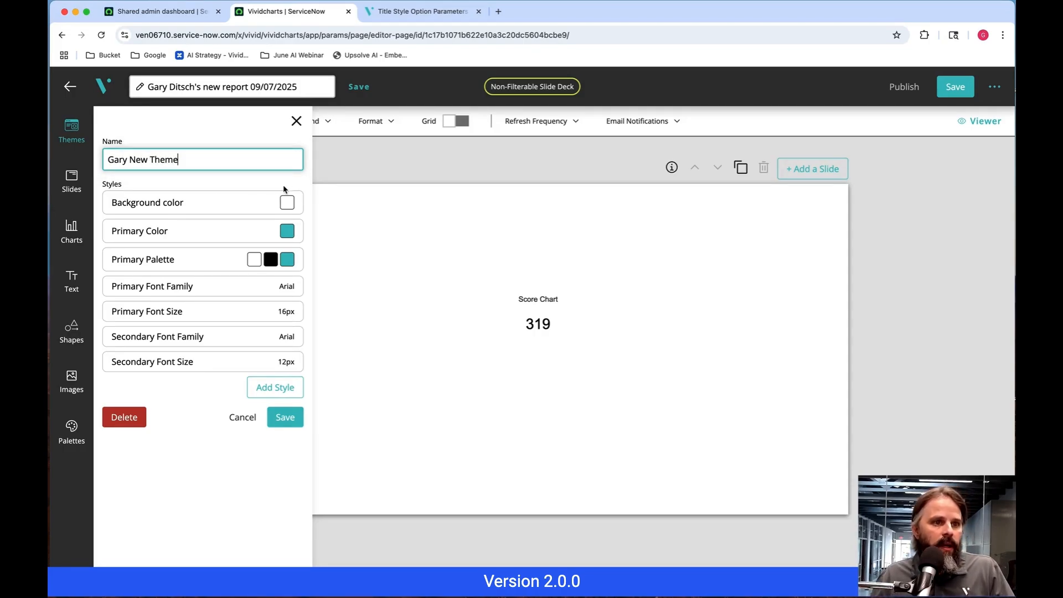
pyautogui.click(287, 203)
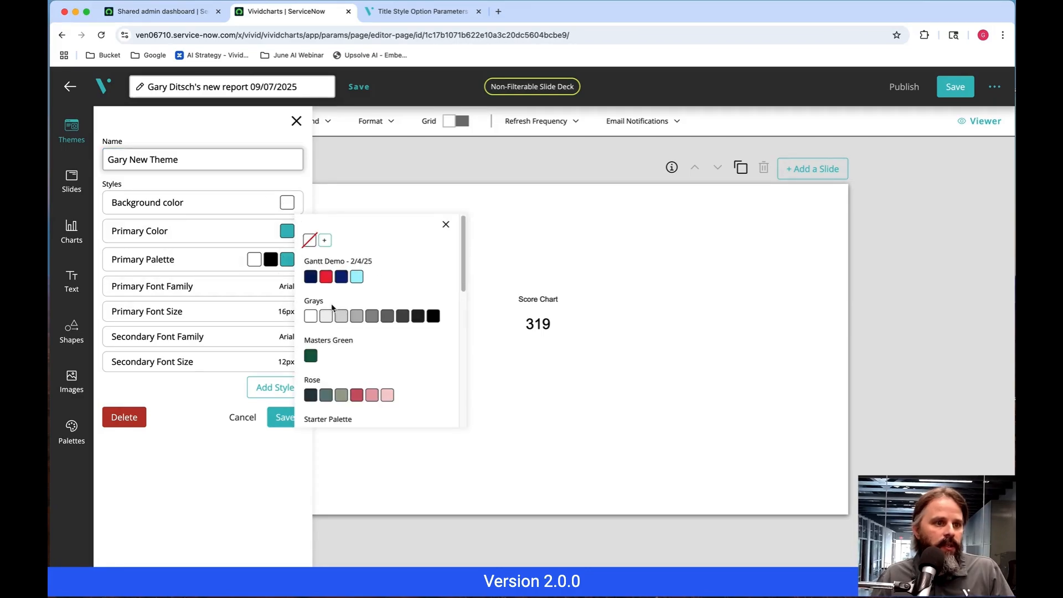
pyautogui.click(342, 320)
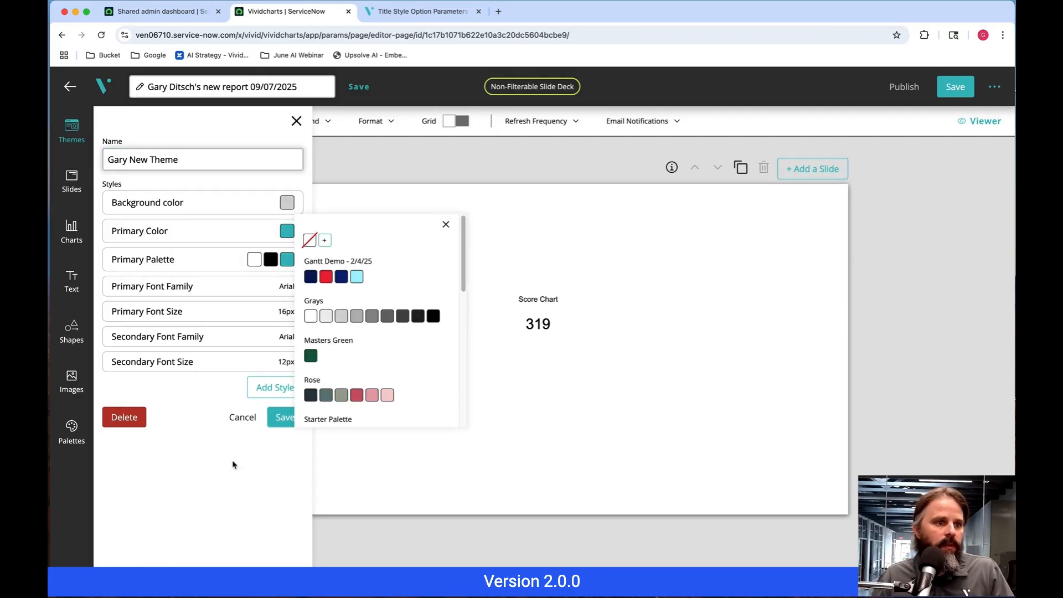
pyautogui.click(200, 479)
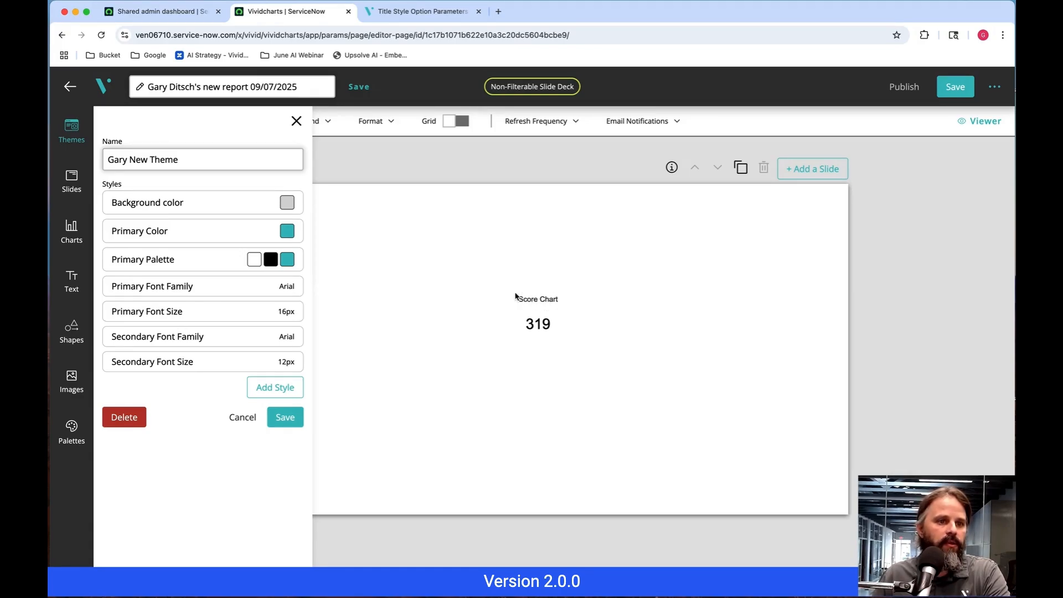
pyautogui.click(296, 120)
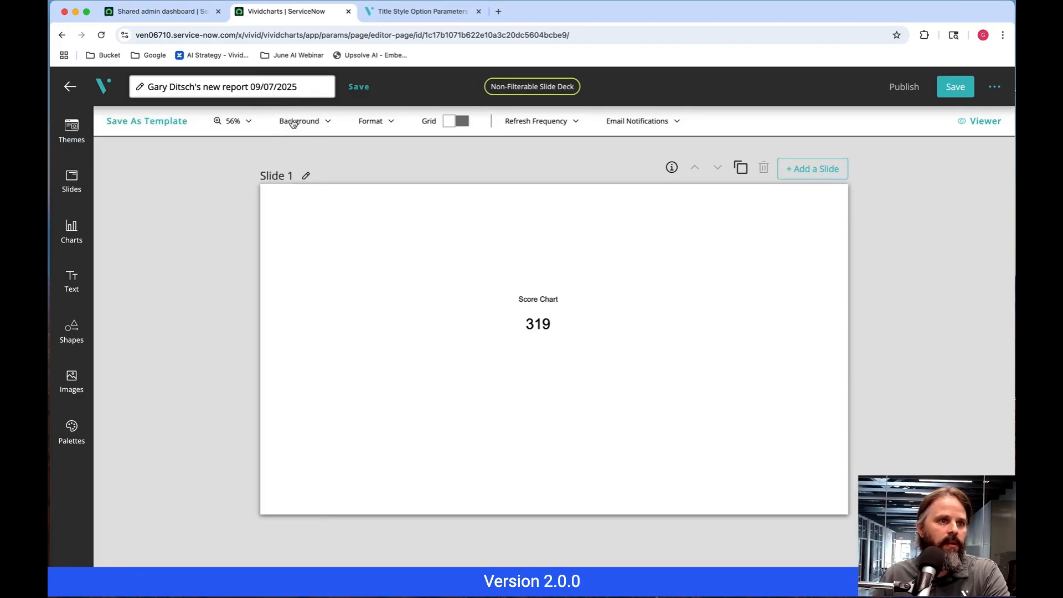
# Examine the title style options of the score chart, including alignment, position and colors.
pyautogui.click(515, 312)
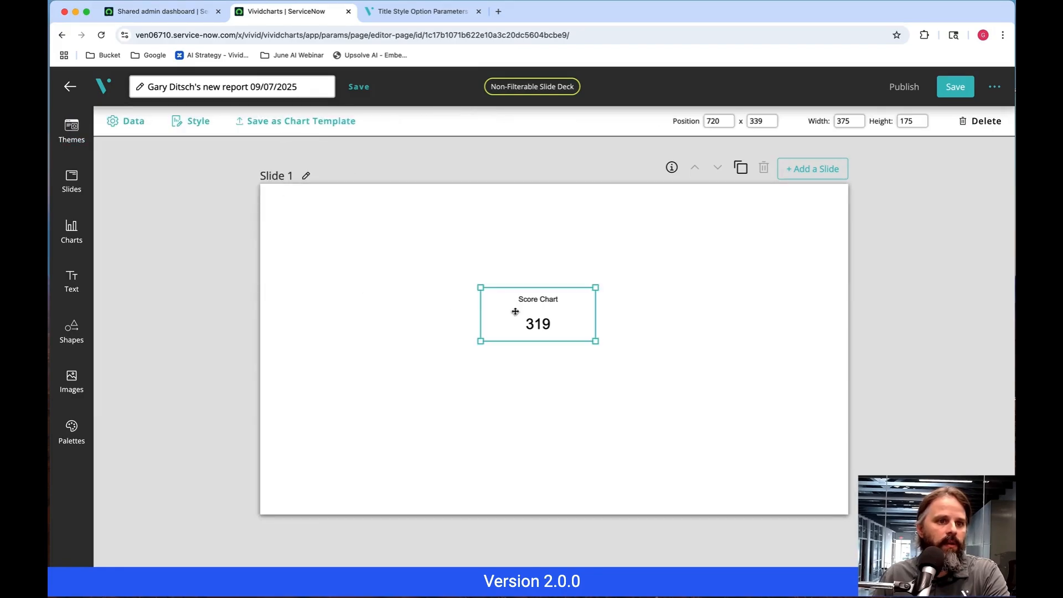
pyautogui.click(190, 121)
pyautogui.click(133, 177)
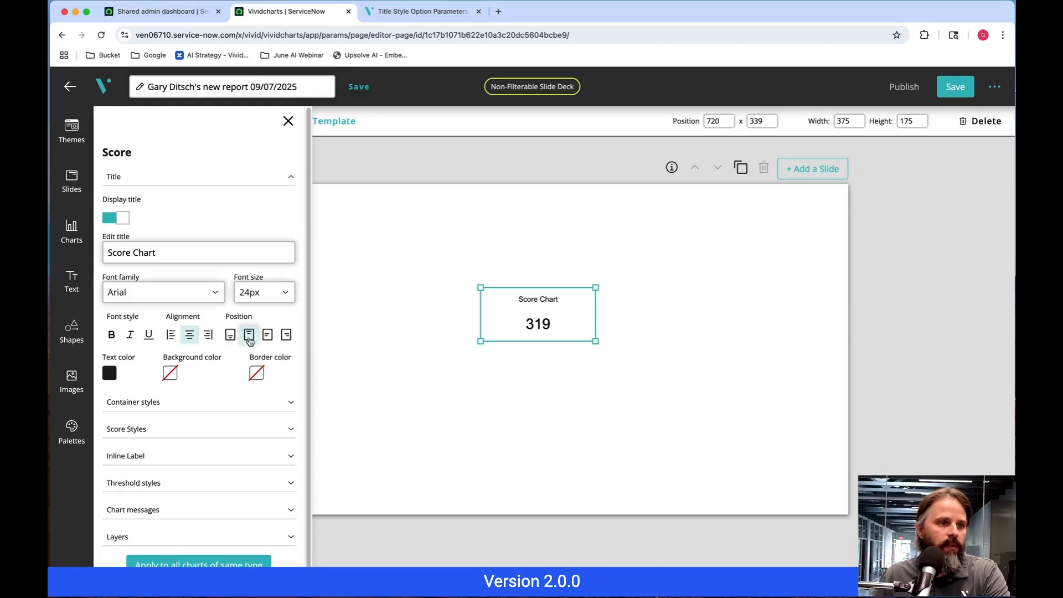
pyautogui.click(180, 336)
pyautogui.click(188, 336)
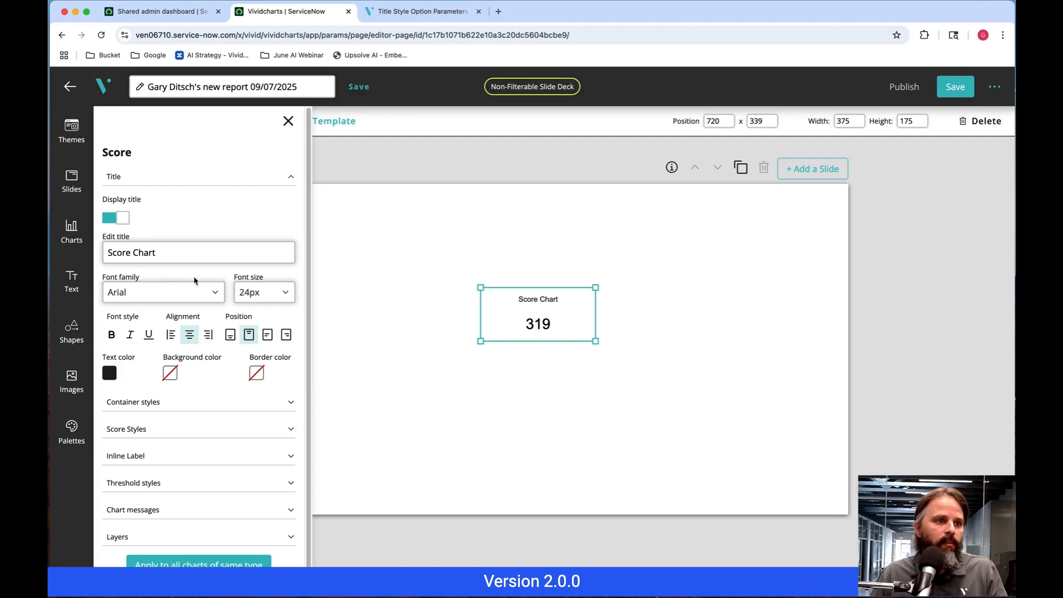
pyautogui.click(243, 181)
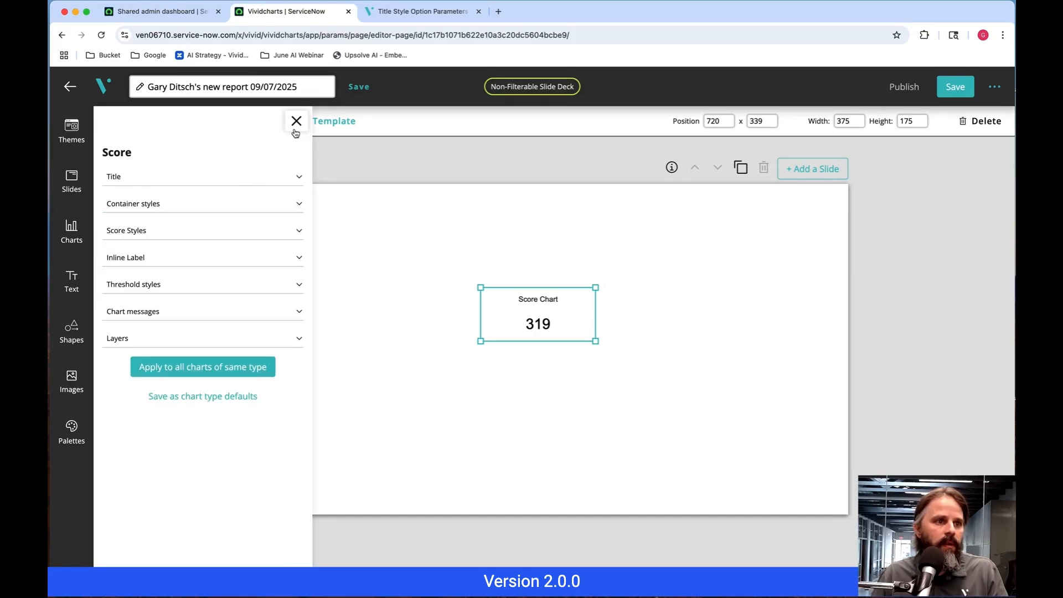
pyautogui.click(292, 127)
pyautogui.click(333, 288)
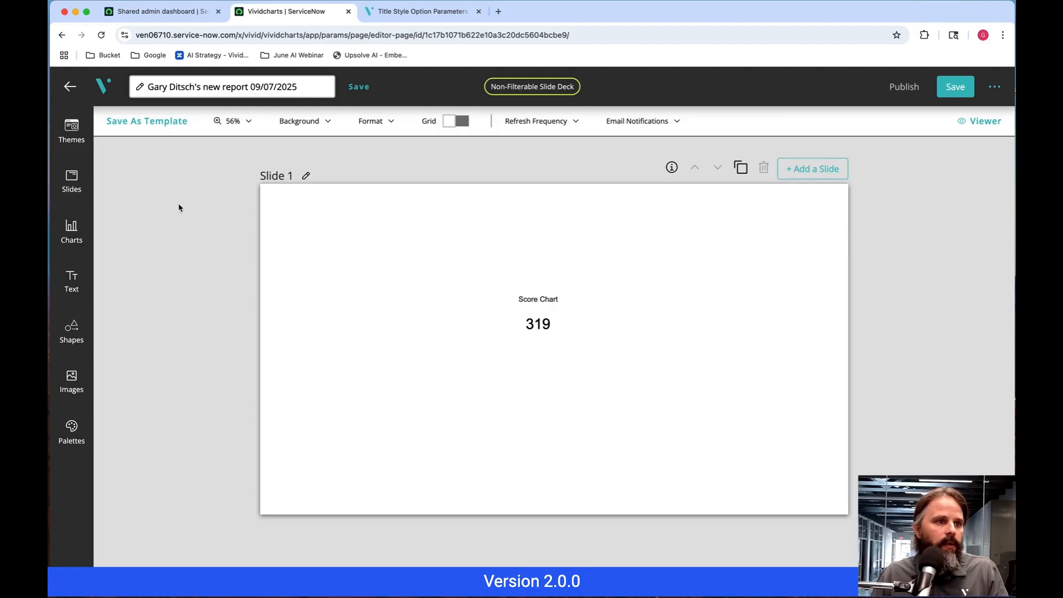
# Edit the theme called New theme and rename it with the presenter's first name followed by "New Theme".
pyautogui.click(72, 139)
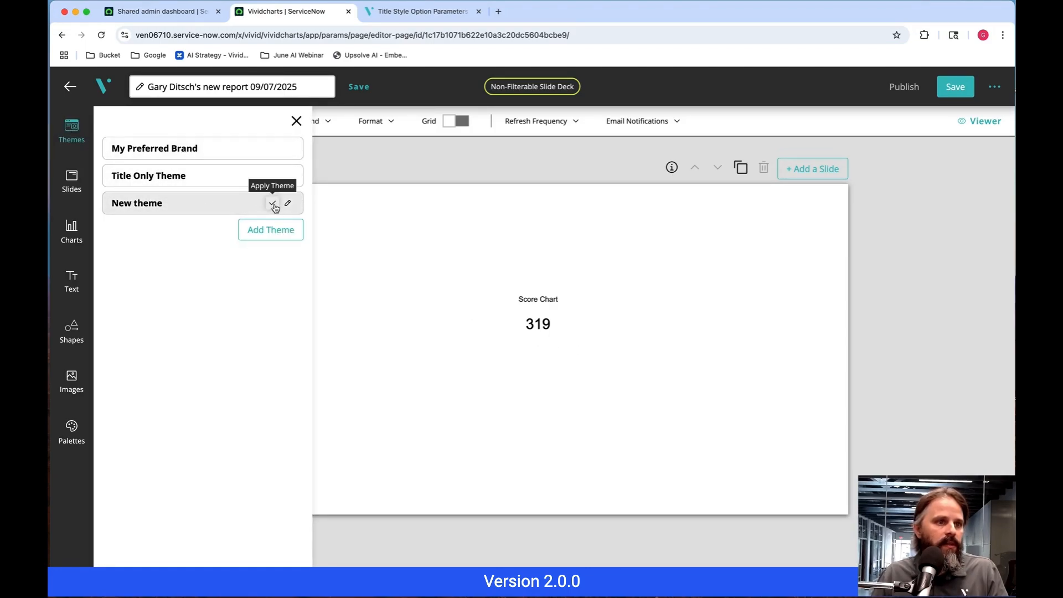
pyautogui.click(288, 205)
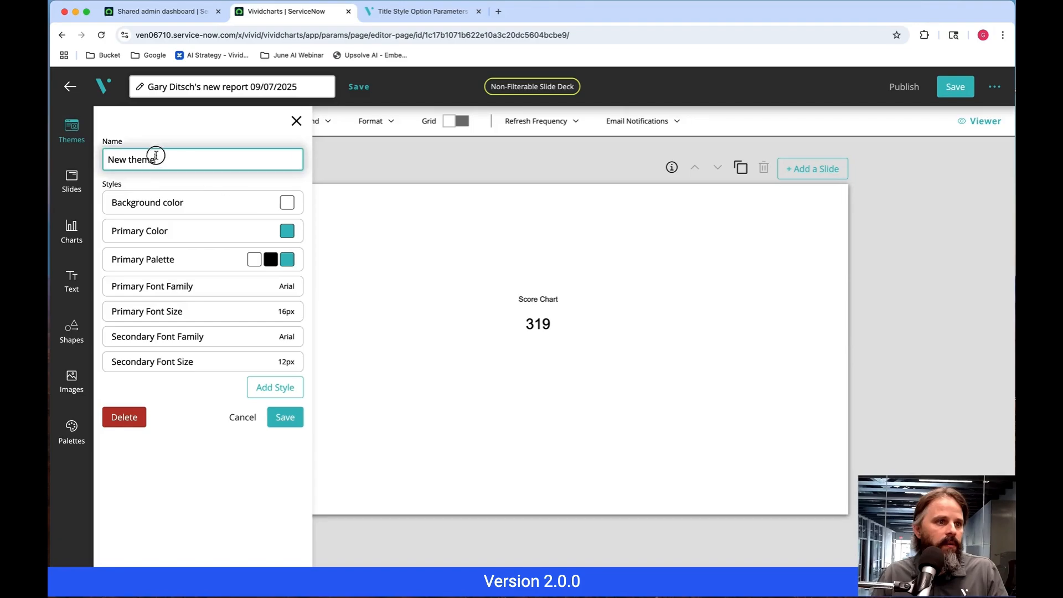
pyautogui.moveTo(167, 159); pyautogui.dragTo(108, 155)
pyautogui.write('G')
pyautogui.press('BackSpace')
pyautogui.write('Gary New Them')
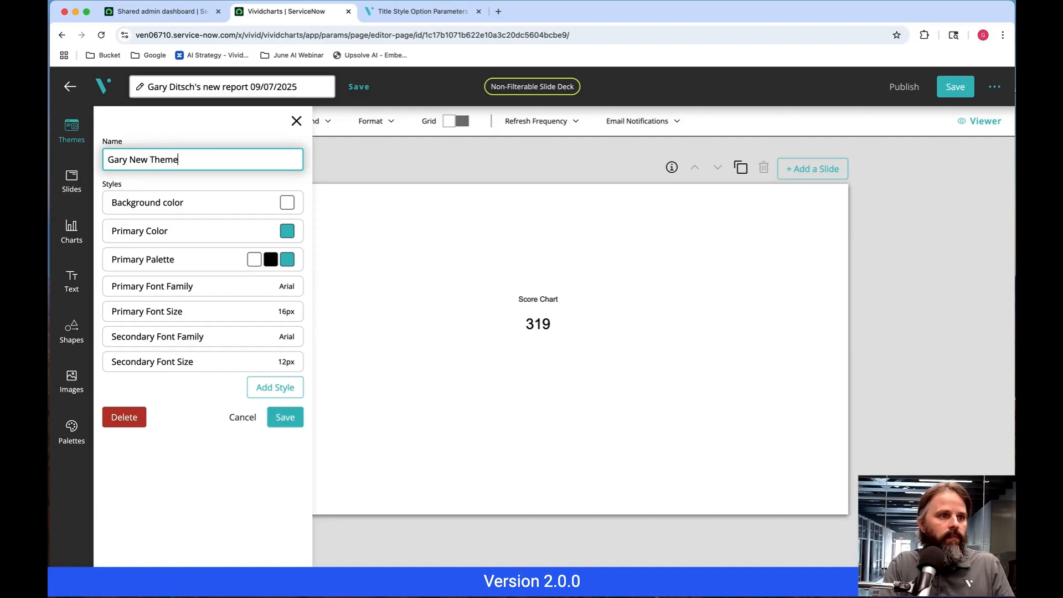
# Set the theme's background color to the third, light gray swatch of the Grays palette.
pyautogui.click(287, 203)
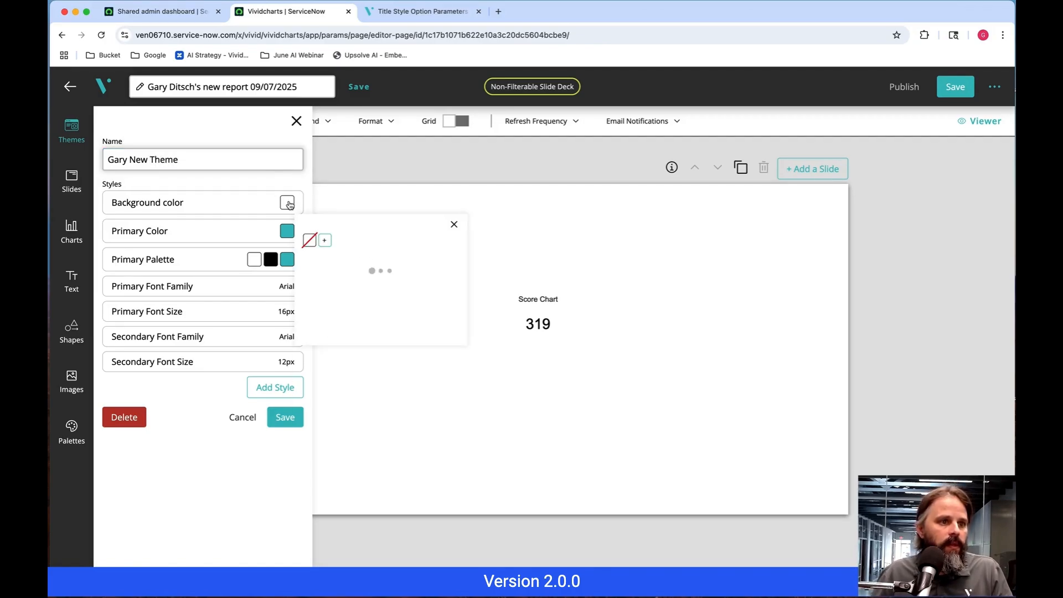
pyautogui.click(343, 318)
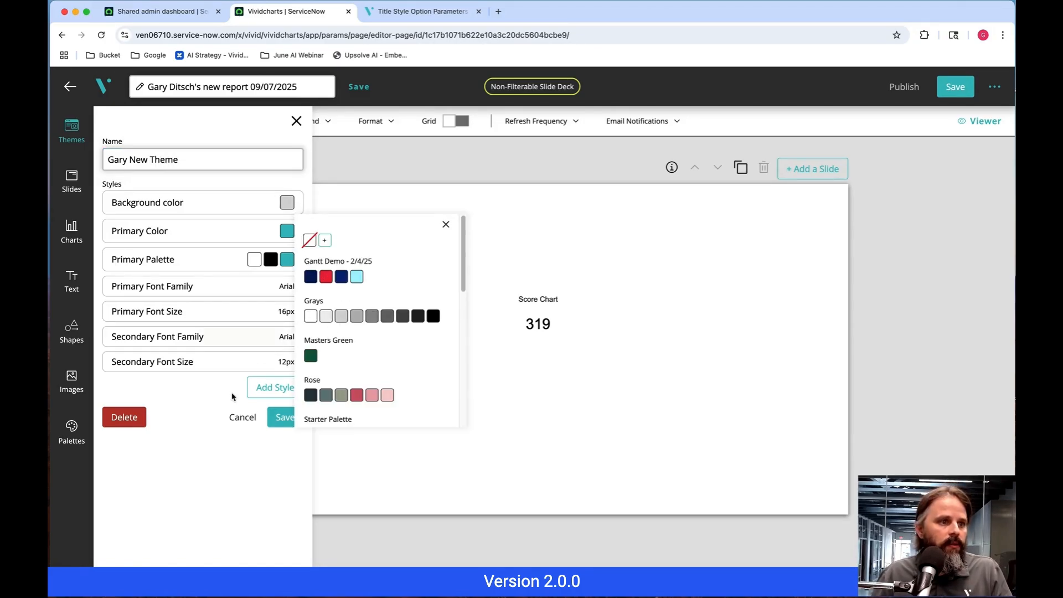
pyautogui.click(214, 433)
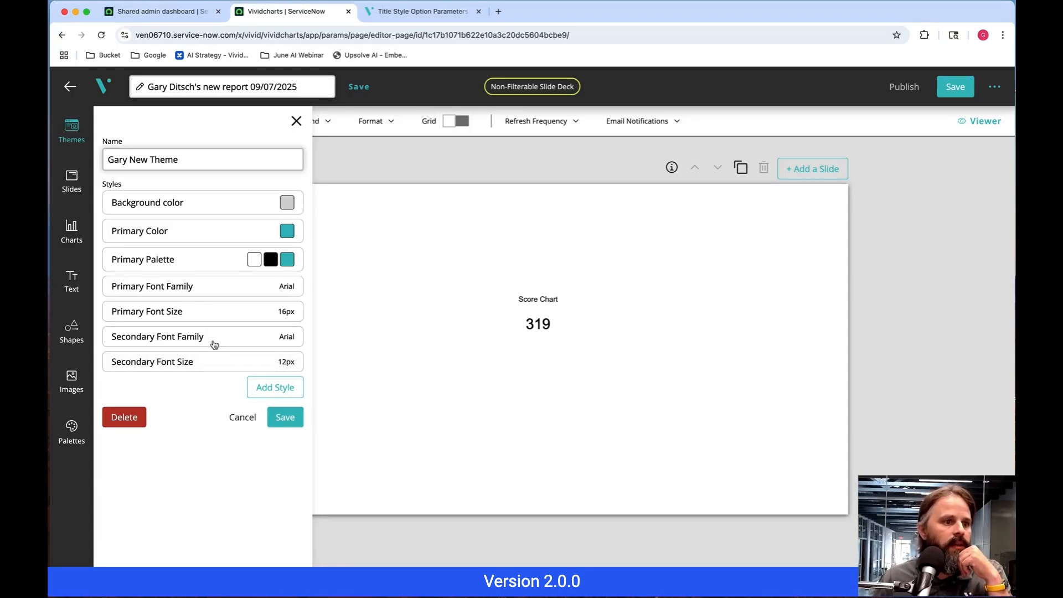
# Add a style named "Title Background" to the theme, with Single Color as its type.
pyautogui.click(276, 390)
pyautogui.moveTo(255, 395); pyautogui.dragTo(181, 392)
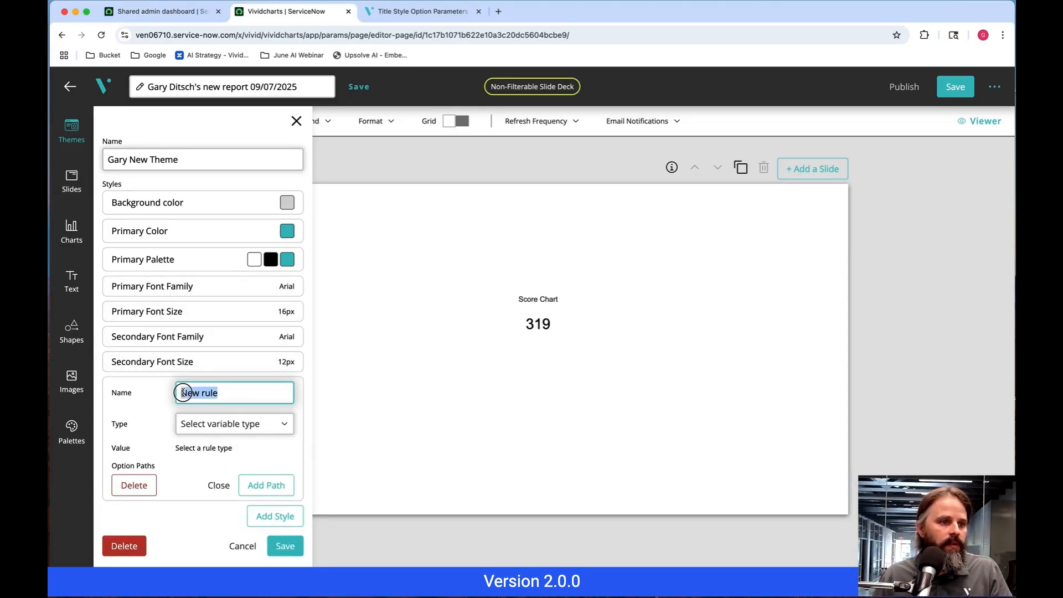
pyautogui.write('Title Background')
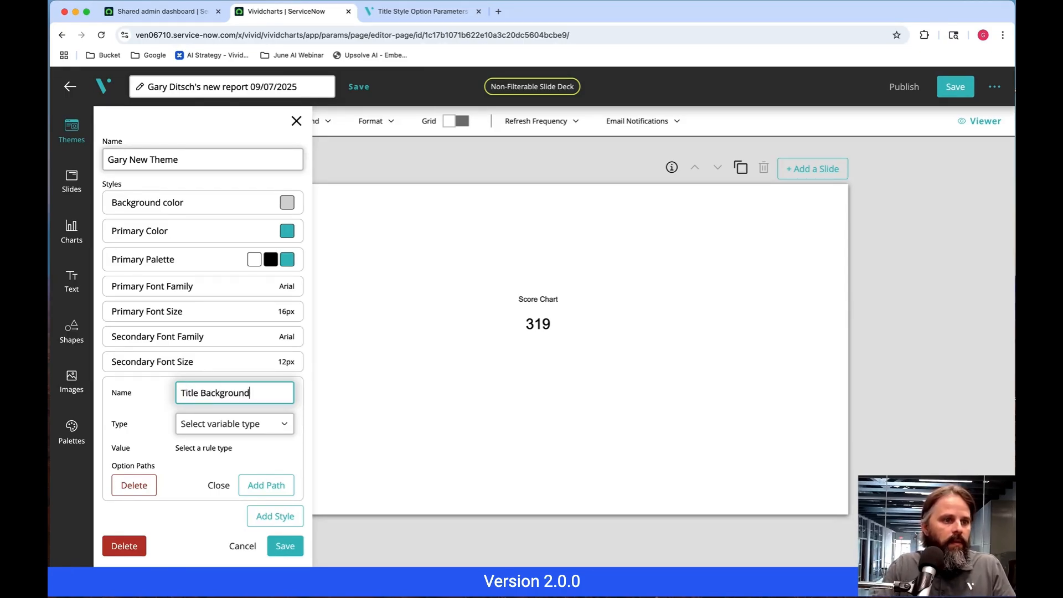
pyautogui.press('Tab')
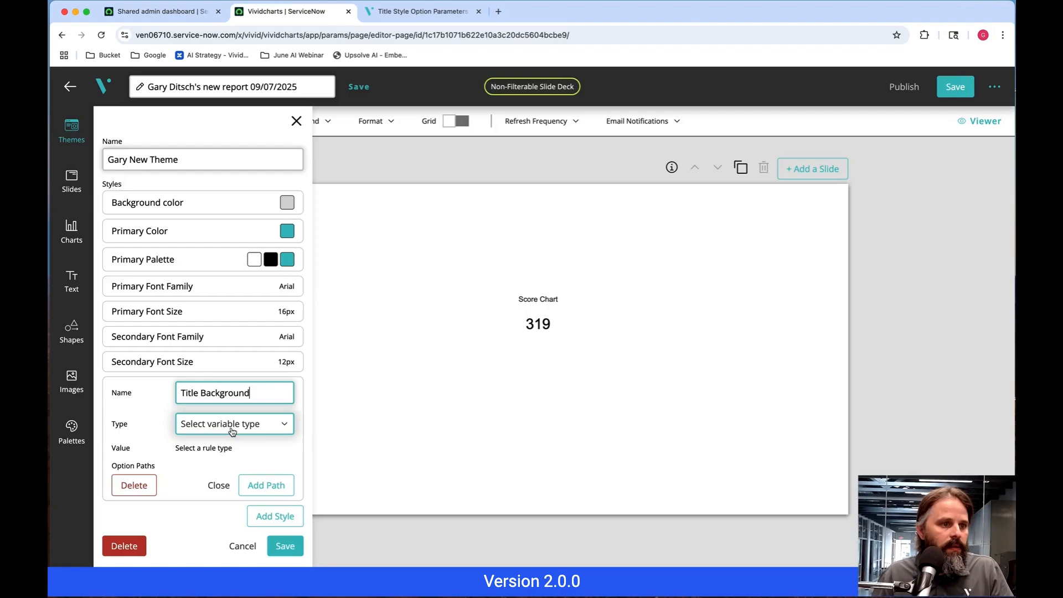
pyautogui.click(232, 431)
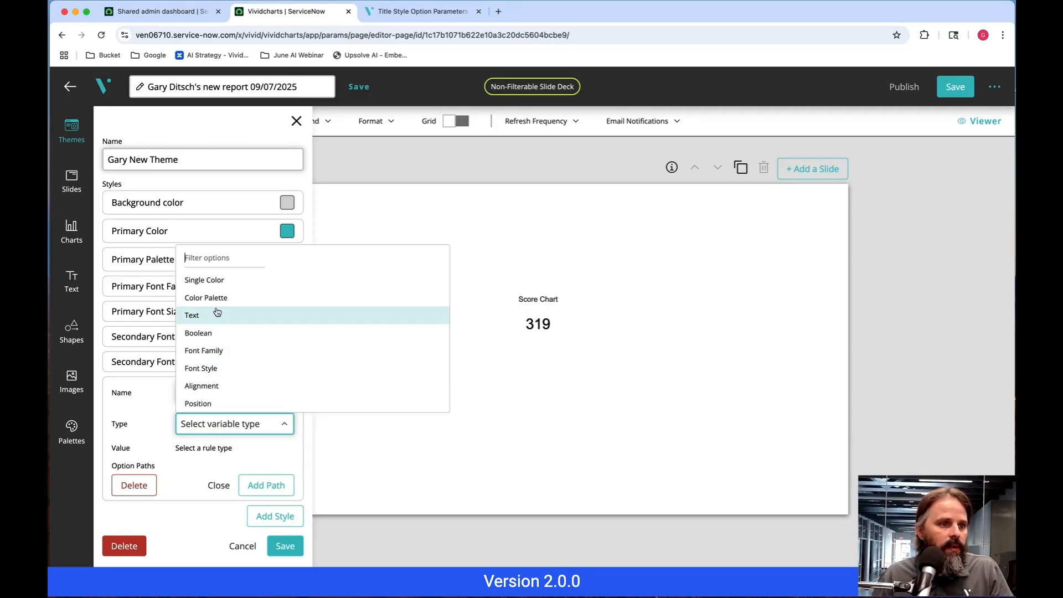
pyautogui.click(211, 280)
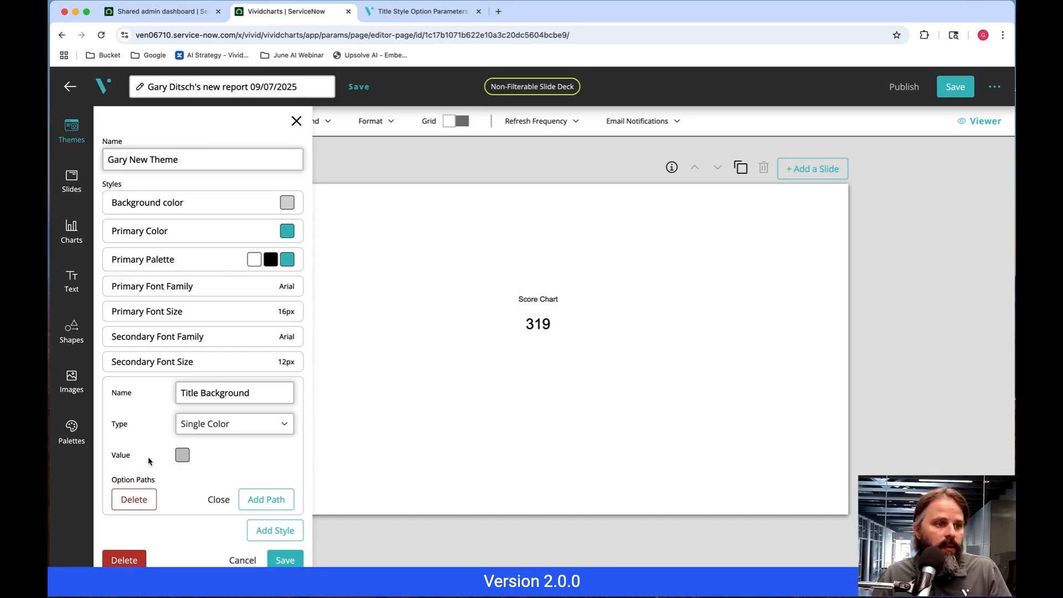
# Set the Title Background style's value to the pale yellow of the Starter Palette.
pyautogui.click(181, 457)
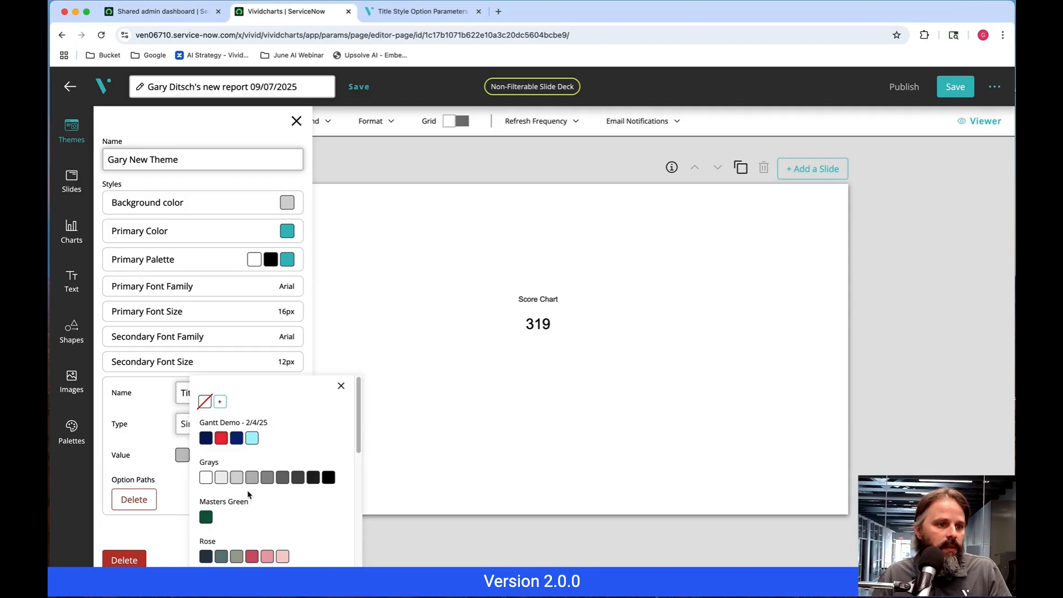
pyautogui.scroll(-5, 247, 490)
pyautogui.click(237, 418)
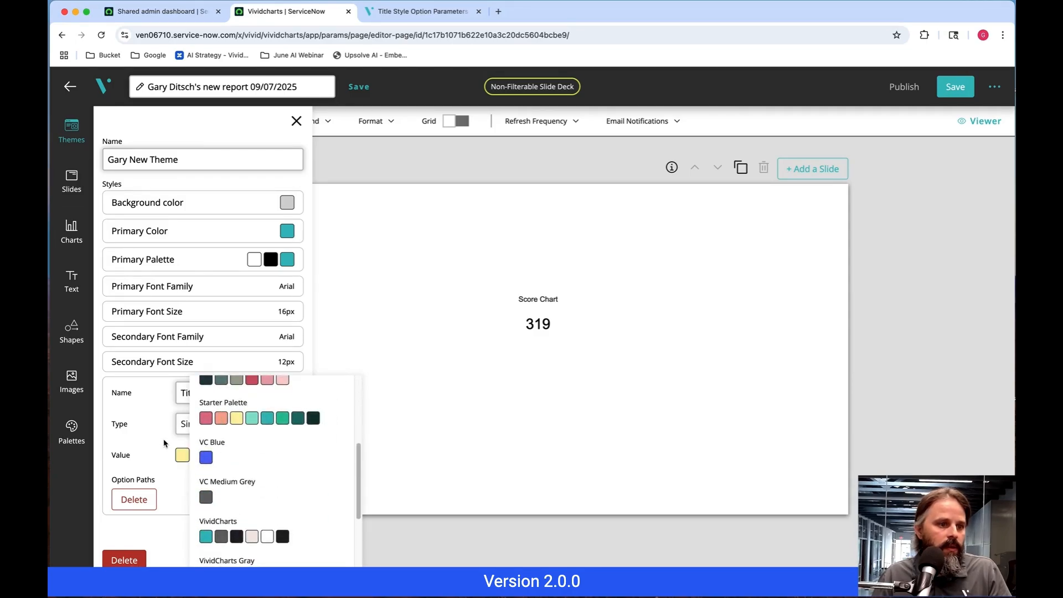
pyautogui.click(157, 436)
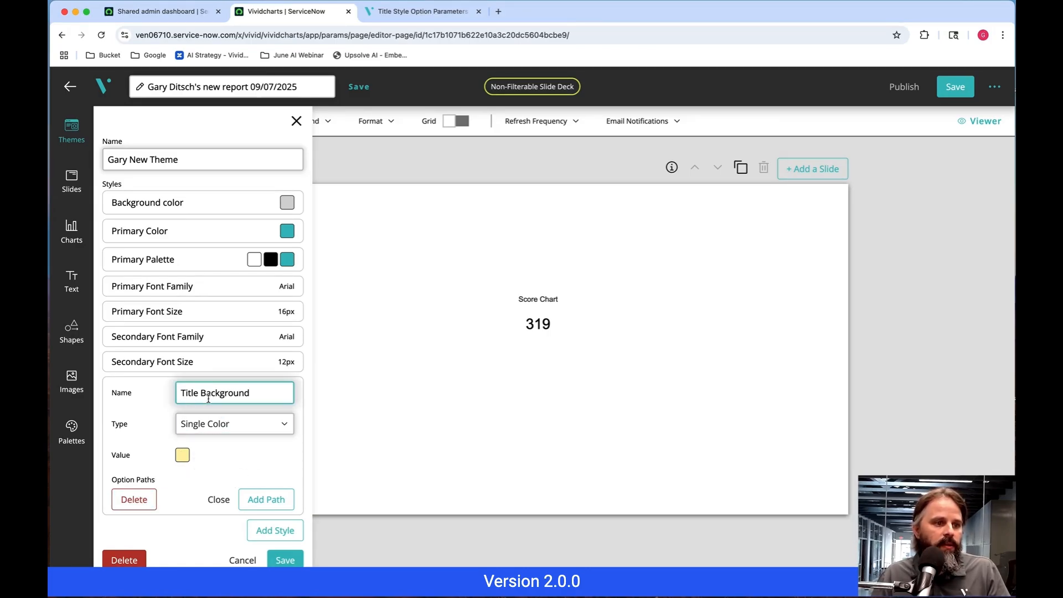
# Add an option path to the Title Background style, using title.backgroundColor copied from the Title Style Option Parameters article.
pyautogui.click(266, 500)
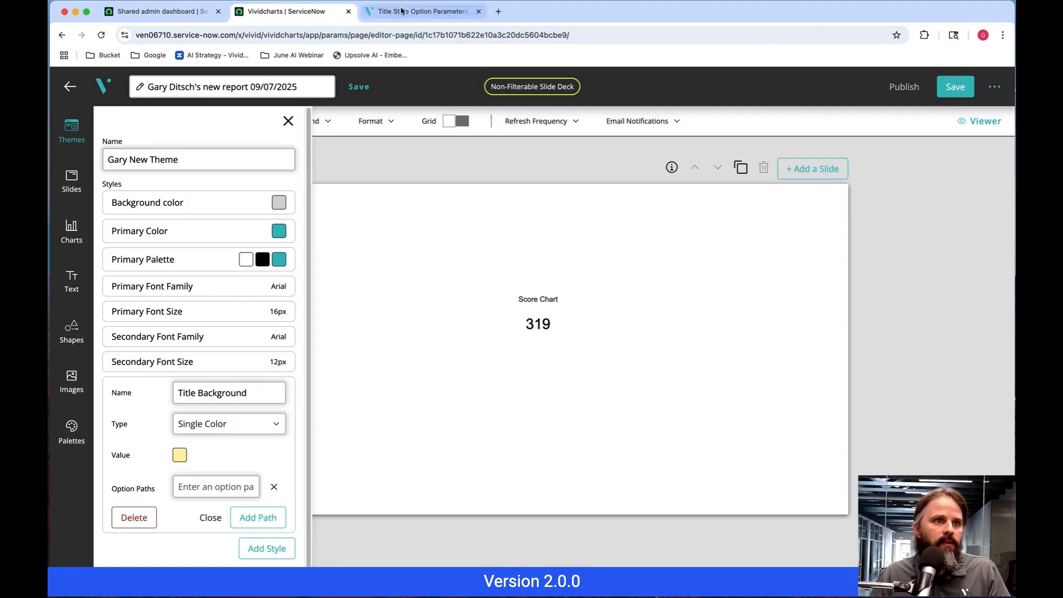
pyautogui.click(422, 11)
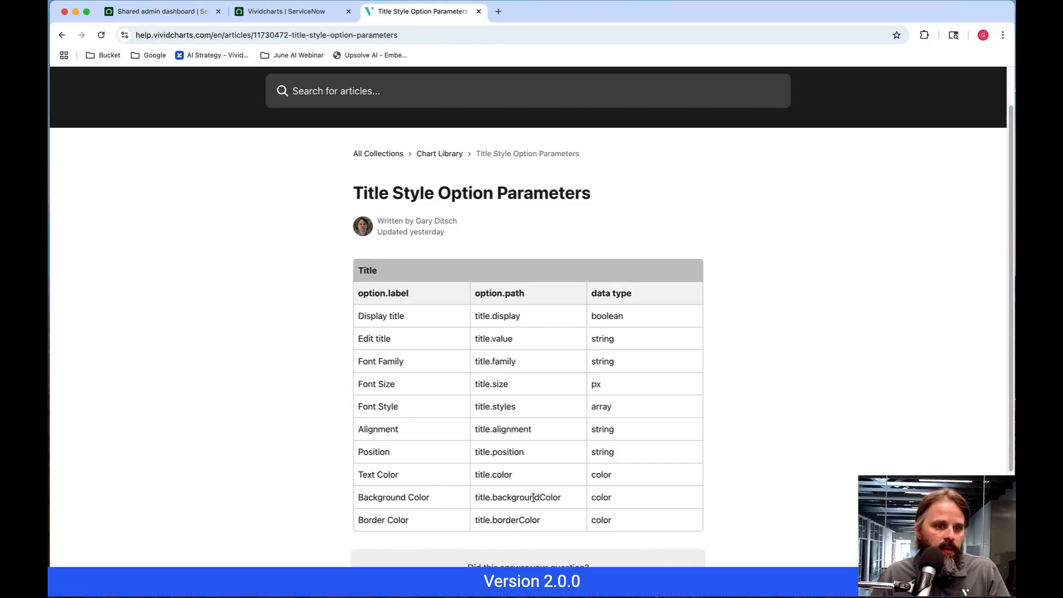
pyautogui.moveTo(562, 499); pyautogui.dragTo(476, 497)
pyautogui.press('super+c')
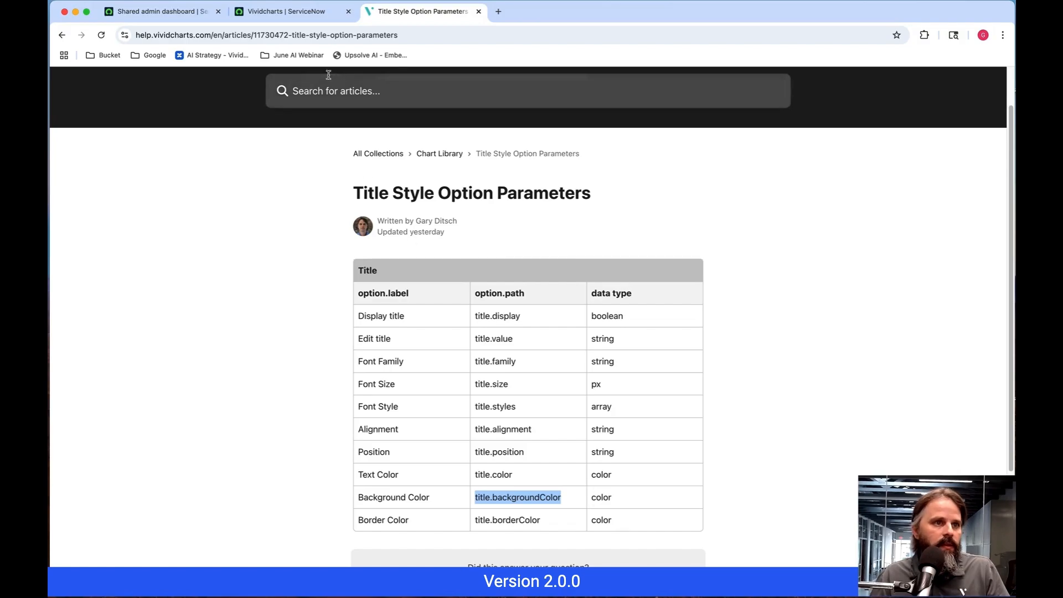
pyautogui.click(289, 13)
pyautogui.click(226, 487)
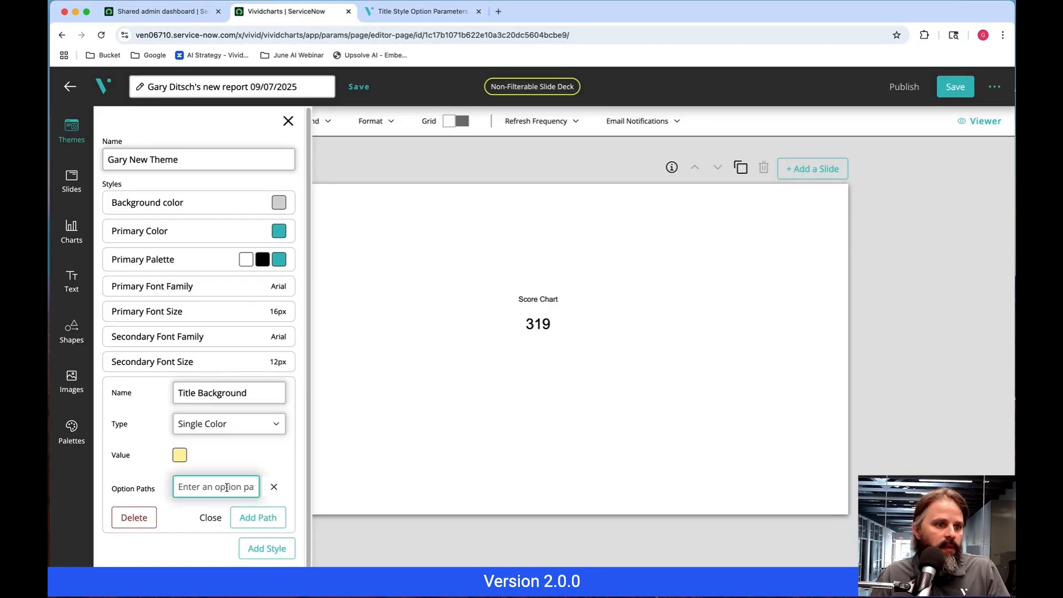
pyautogui.press('super+v')
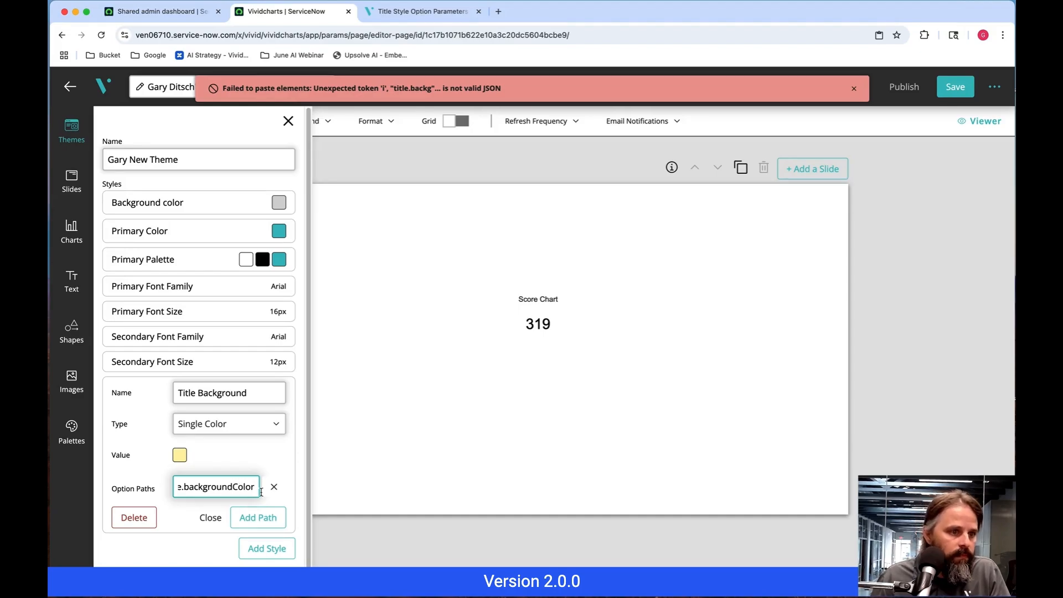
# Re-enter the Title Background option path as title.backgroundColor, check the saved entry and close the style.
pyautogui.press('super+Left')
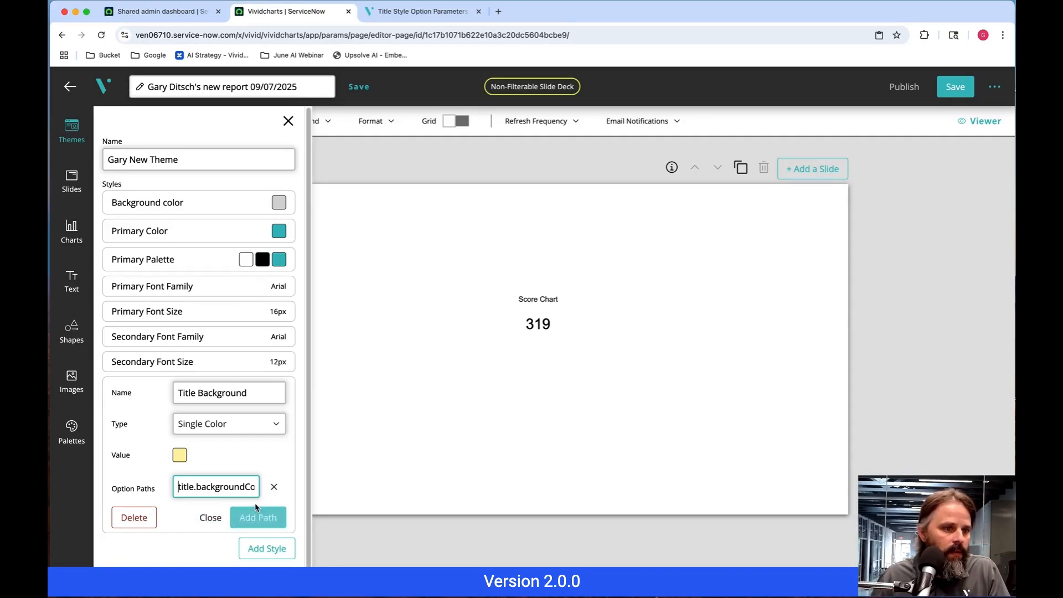
pyautogui.moveTo(198, 486); pyautogui.dragTo(274, 492)
pyautogui.press('BackSpace')
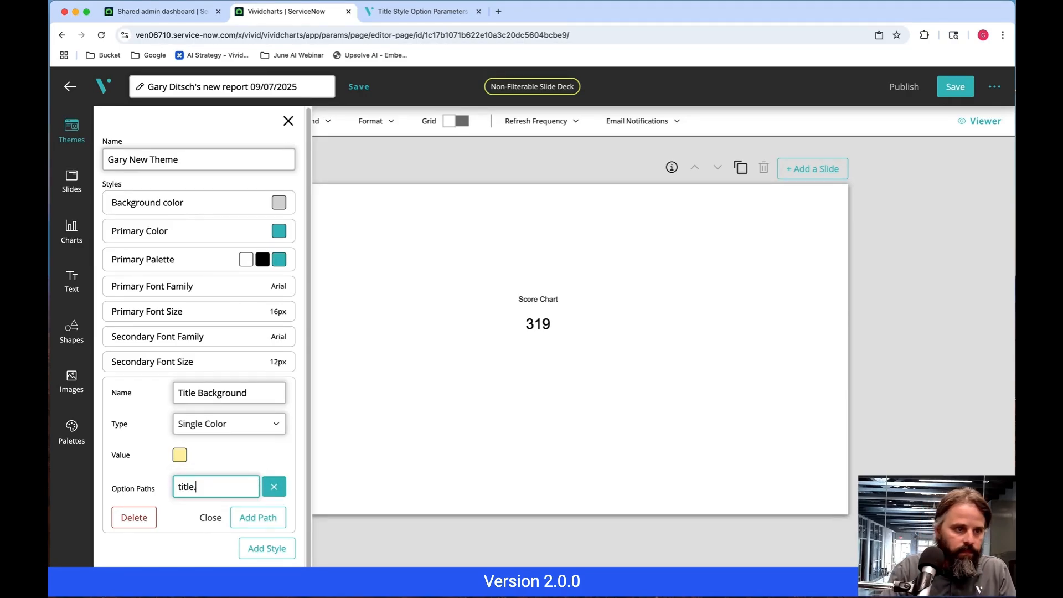
pyautogui.press('BackSpace')
pyautogui.press('BackSpace')
pyautogui.press('BackSpace')
pyautogui.write('t')
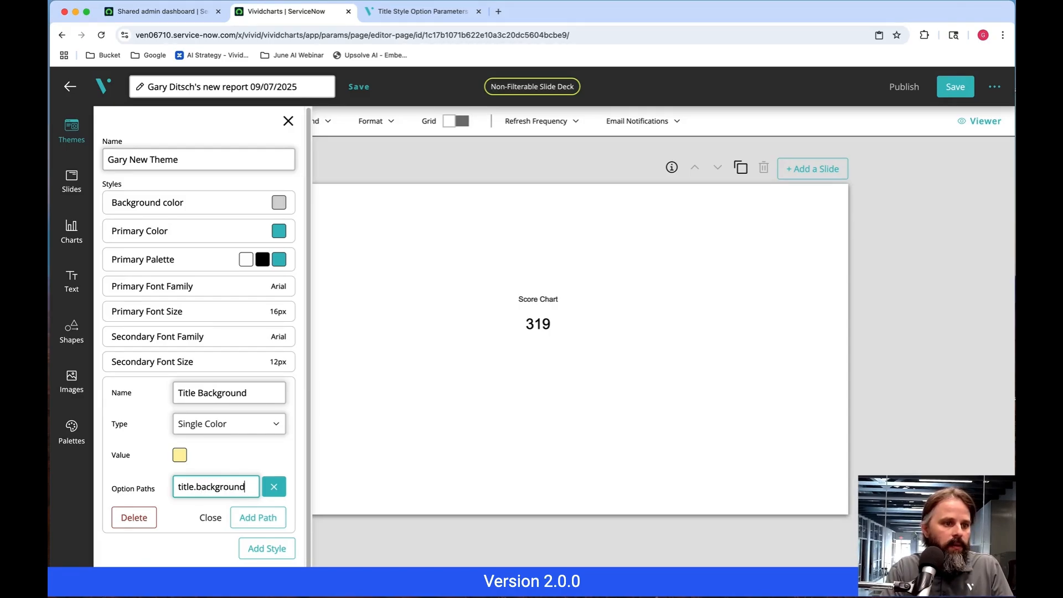
pyautogui.write('Golor')
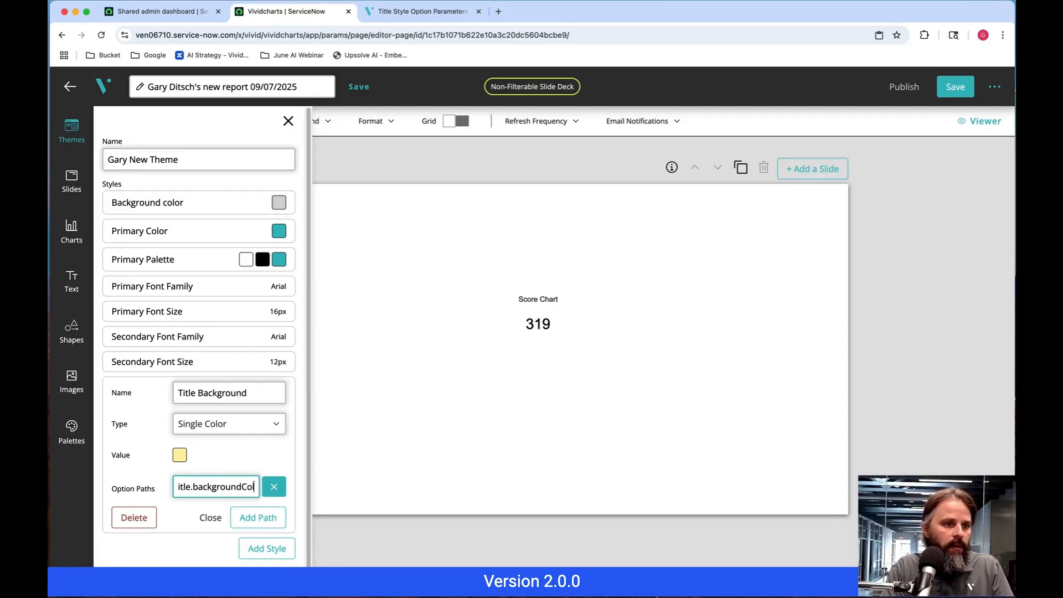
pyautogui.click(210, 519)
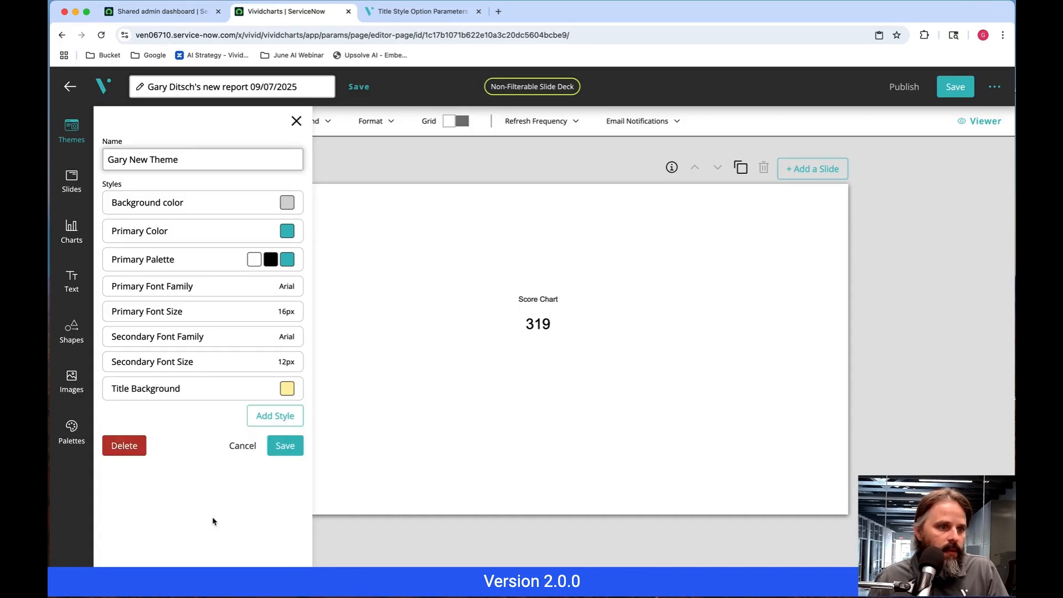
pyautogui.click(206, 396)
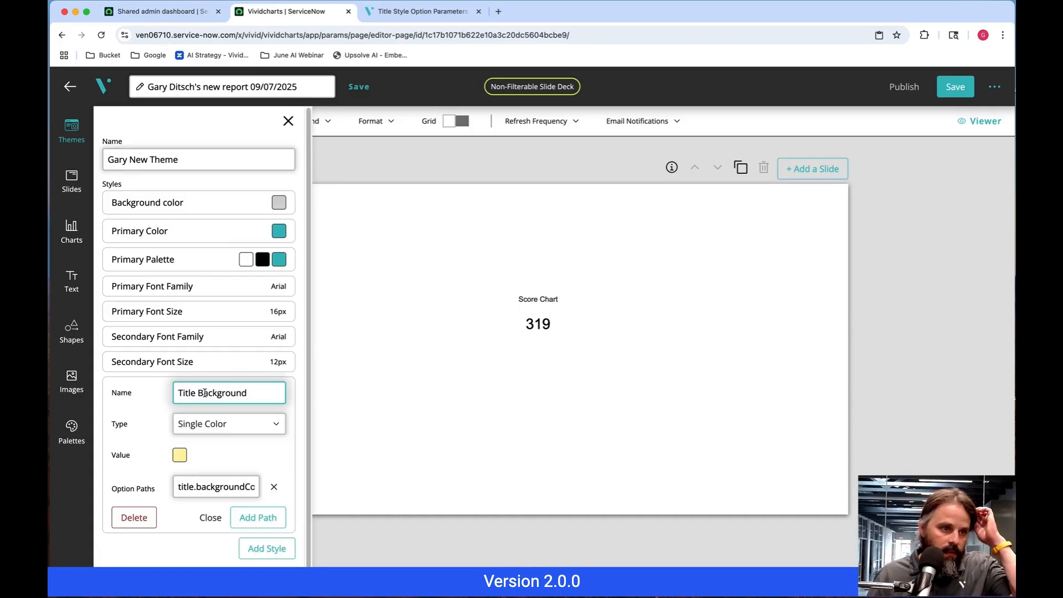
pyautogui.click(211, 518)
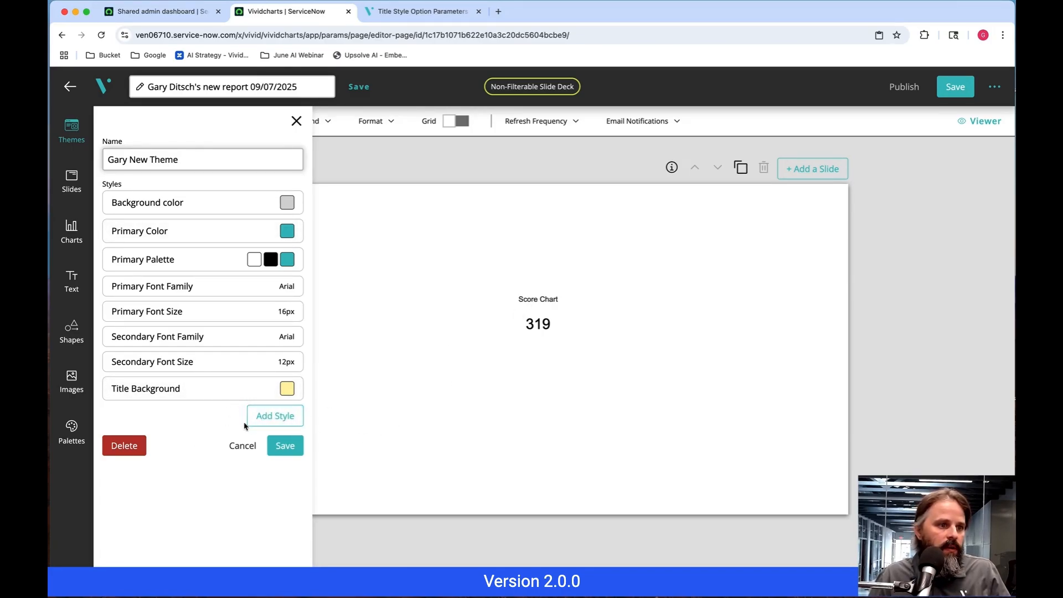
# Add another style named "Title Color" to the theme, with Single Color as its type.
pyautogui.click(270, 416)
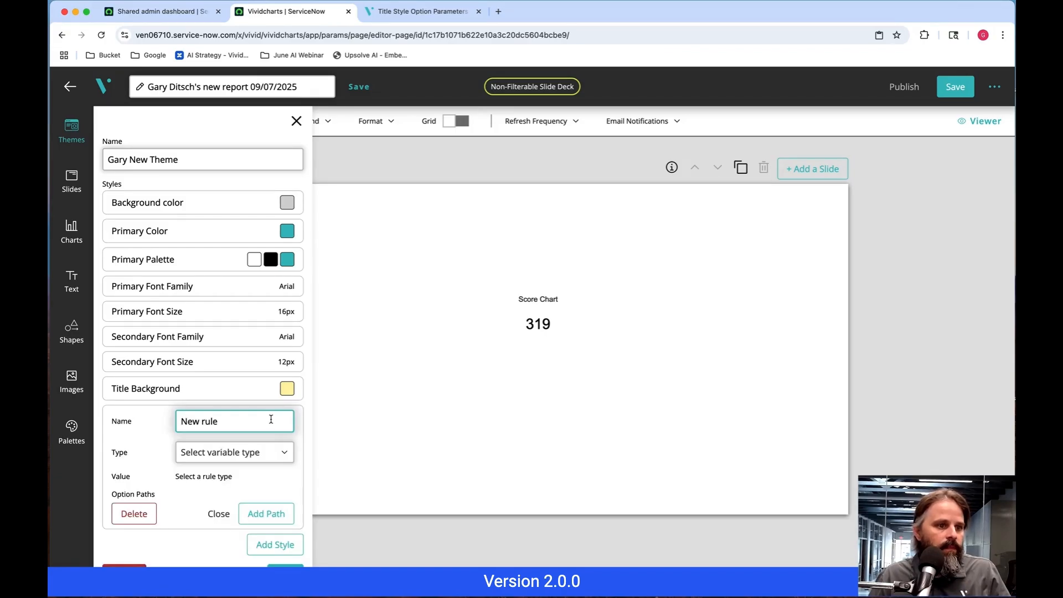
pyautogui.moveTo(228, 422); pyautogui.dragTo(179, 420)
pyautogui.write('Title Color')
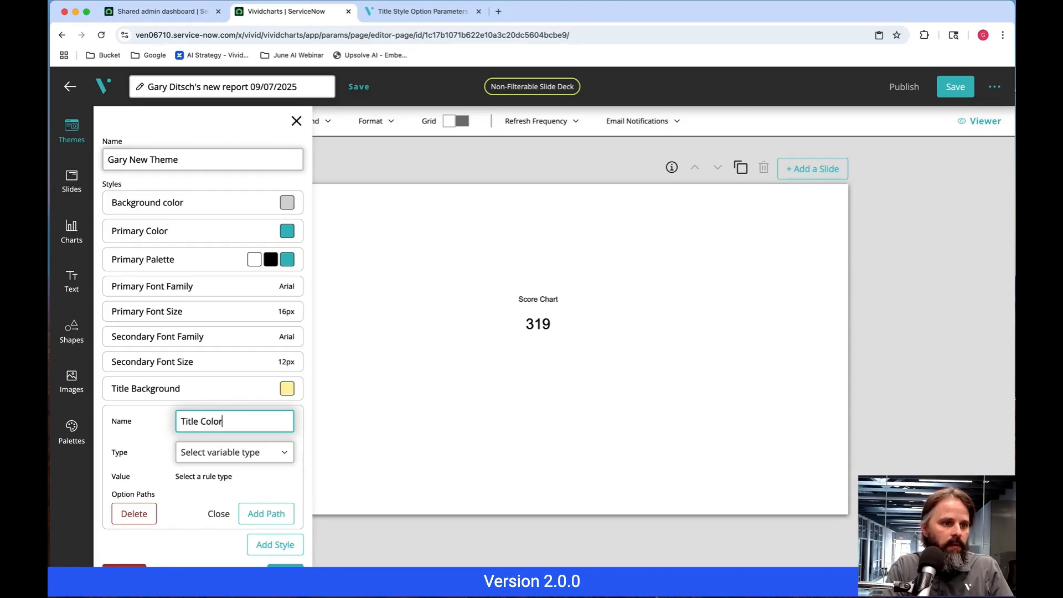
pyautogui.press('Tab')
pyautogui.click(234, 453)
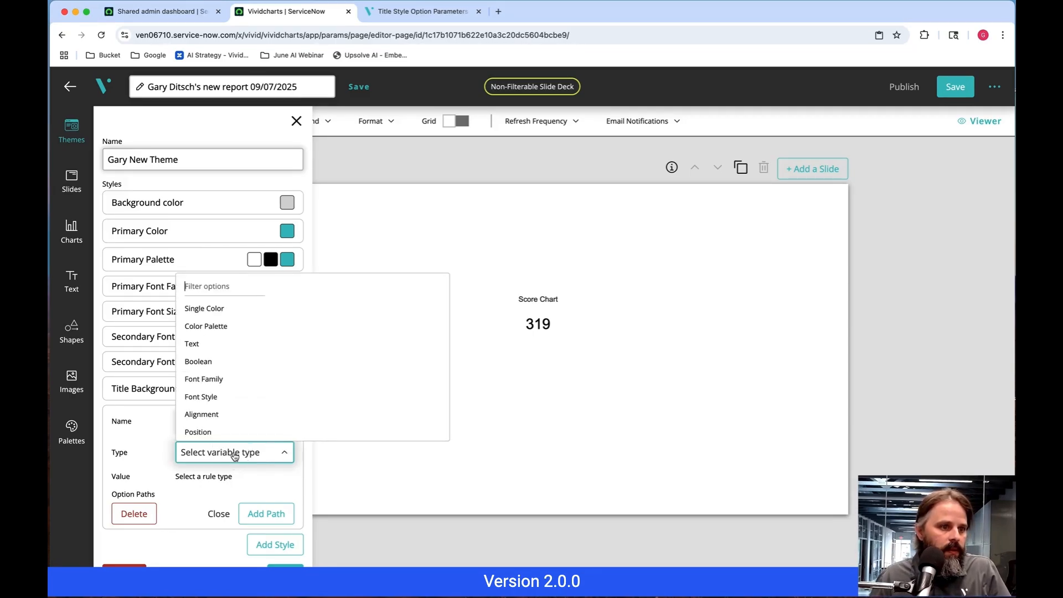
pyautogui.click(207, 307)
# Add the option path title.color to the Title Color style, checking it against the Title Style Option Parameters article.
pyautogui.click(421, 11)
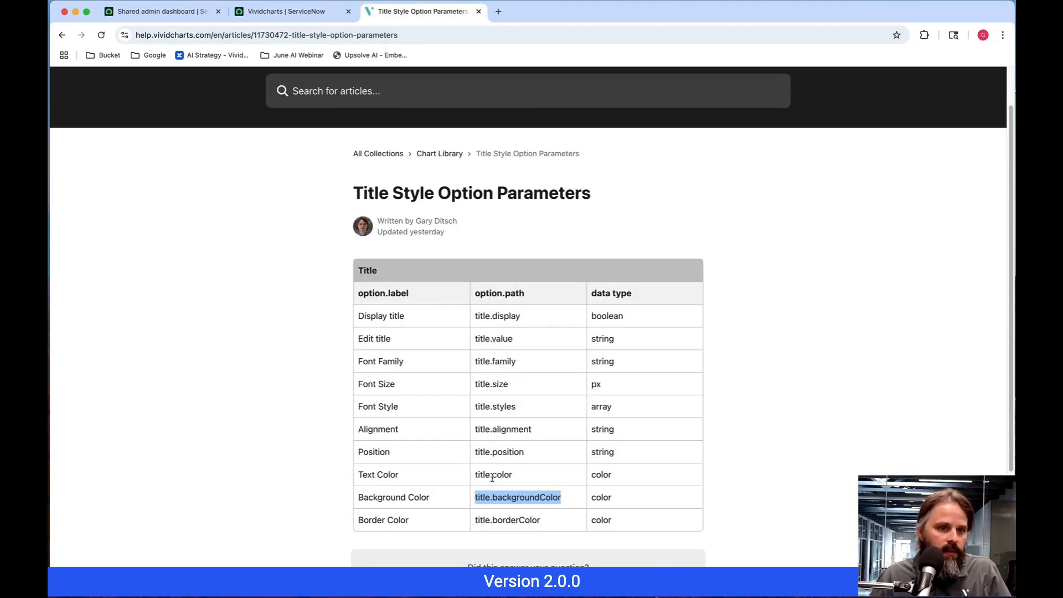
pyautogui.click(293, 19)
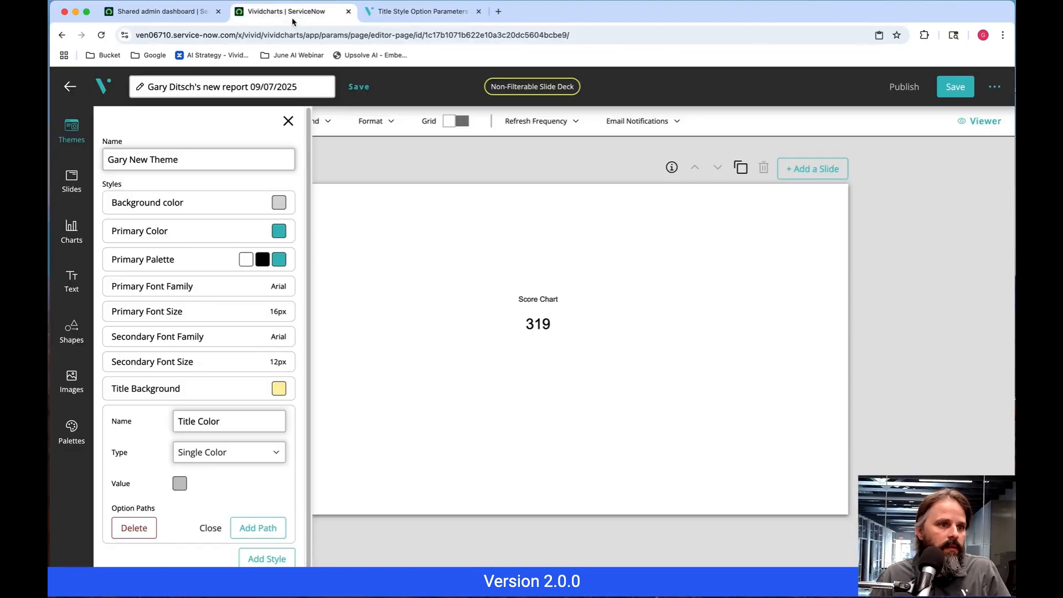
pyautogui.click(259, 528)
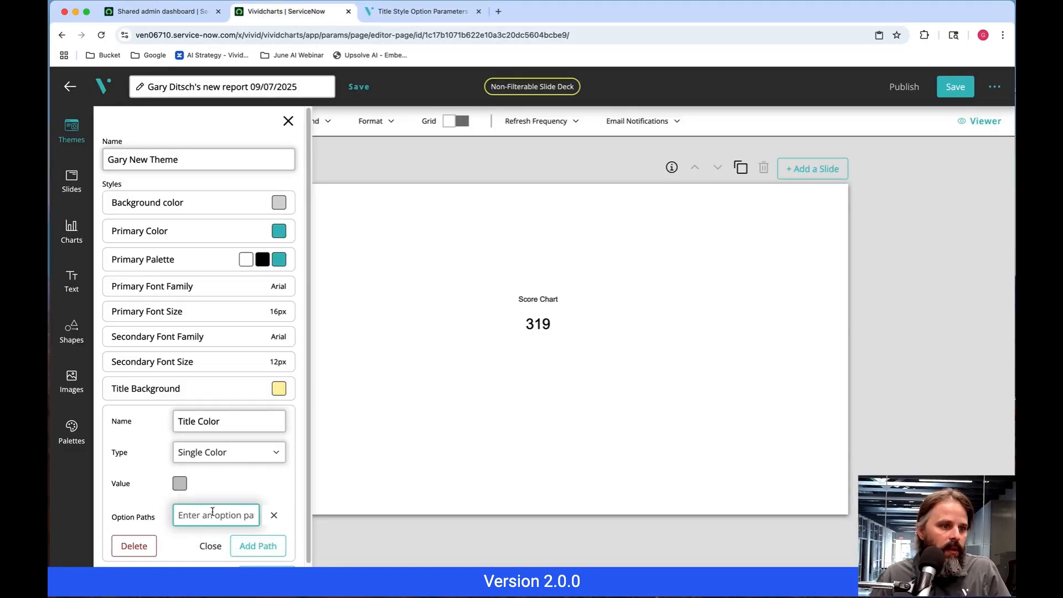
pyautogui.write('ti')
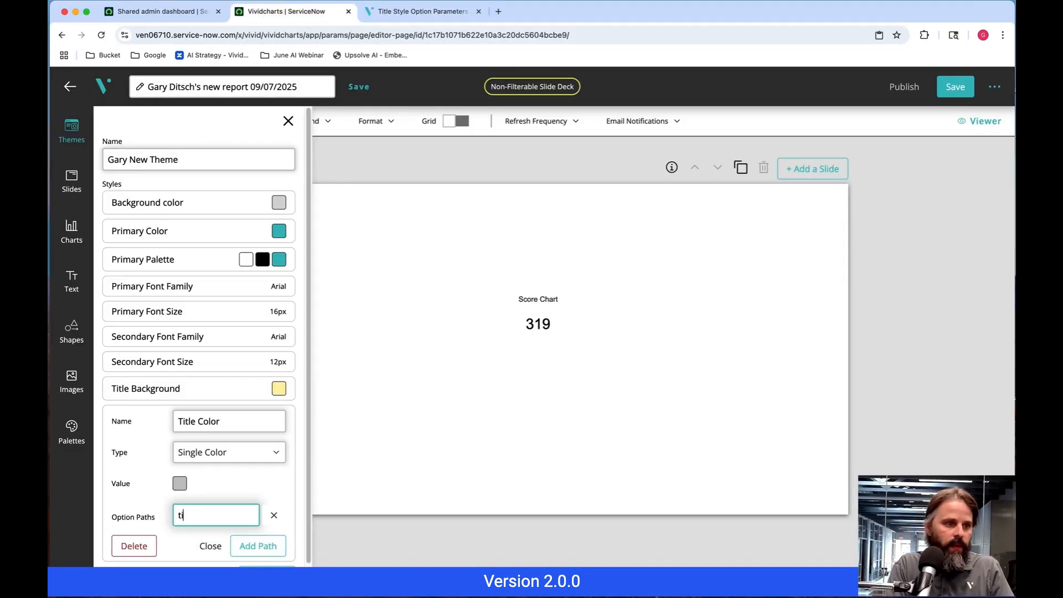
pyautogui.write('tle.color')
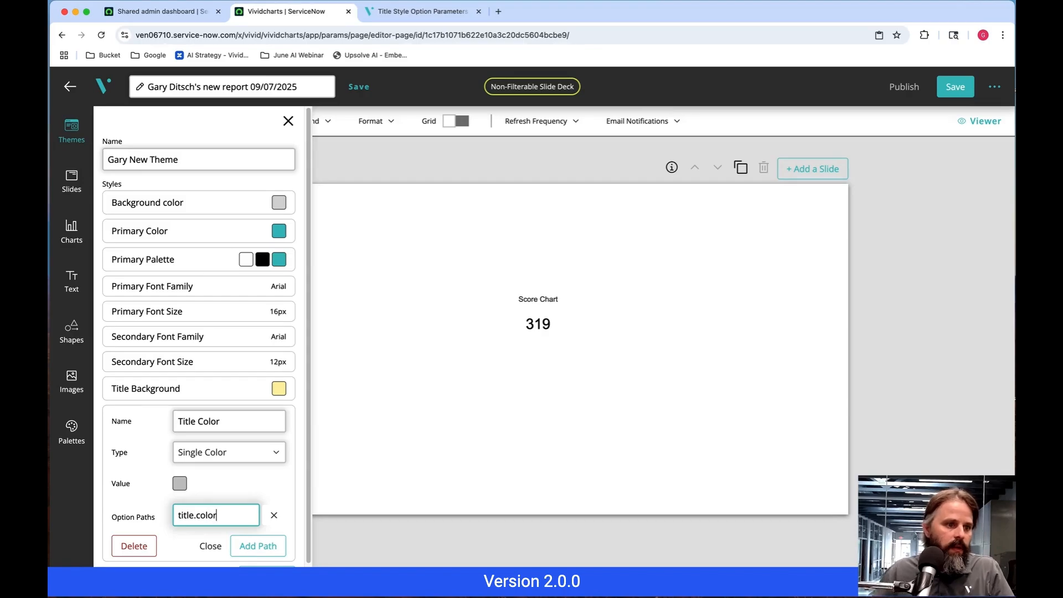
pyautogui.click(421, 11)
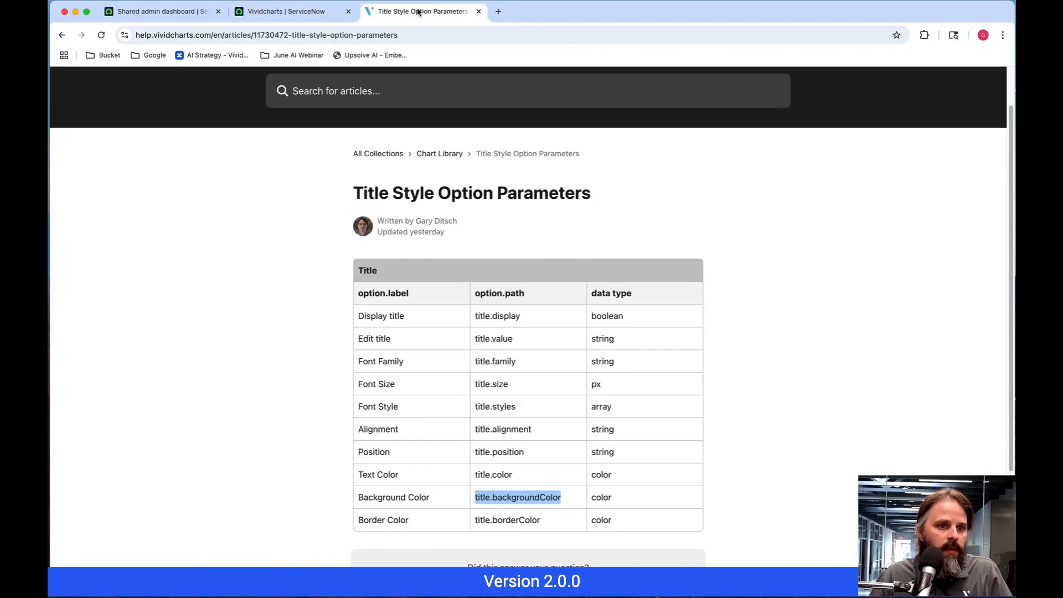
pyautogui.click(294, 12)
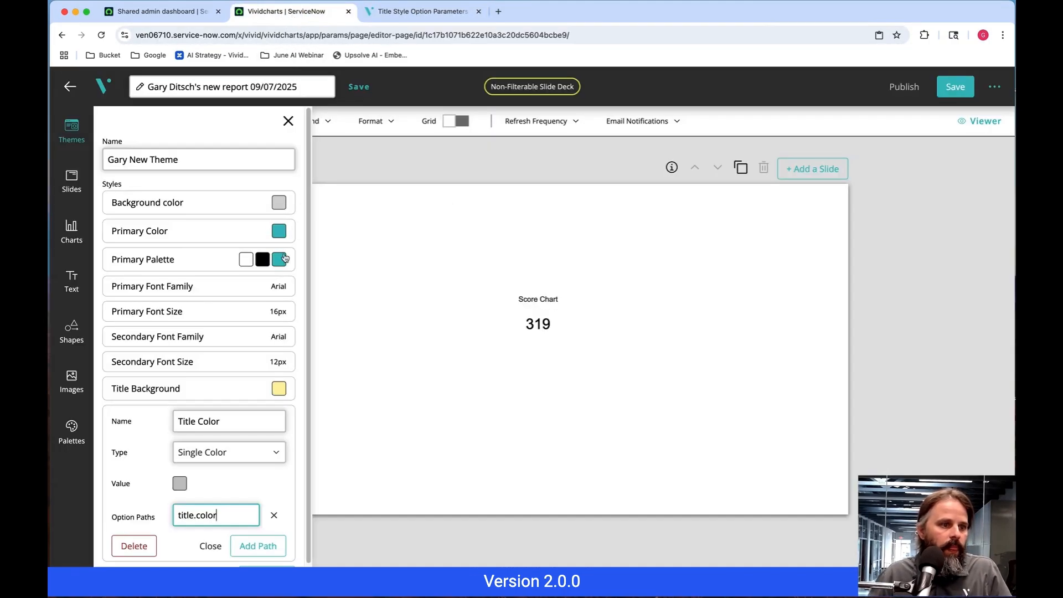
# Set the Title Color value to the red of the Gantt Demo - 2/4/25 palette and close the style.
pyautogui.scroll(-1, 231, 432)
pyautogui.click(180, 452)
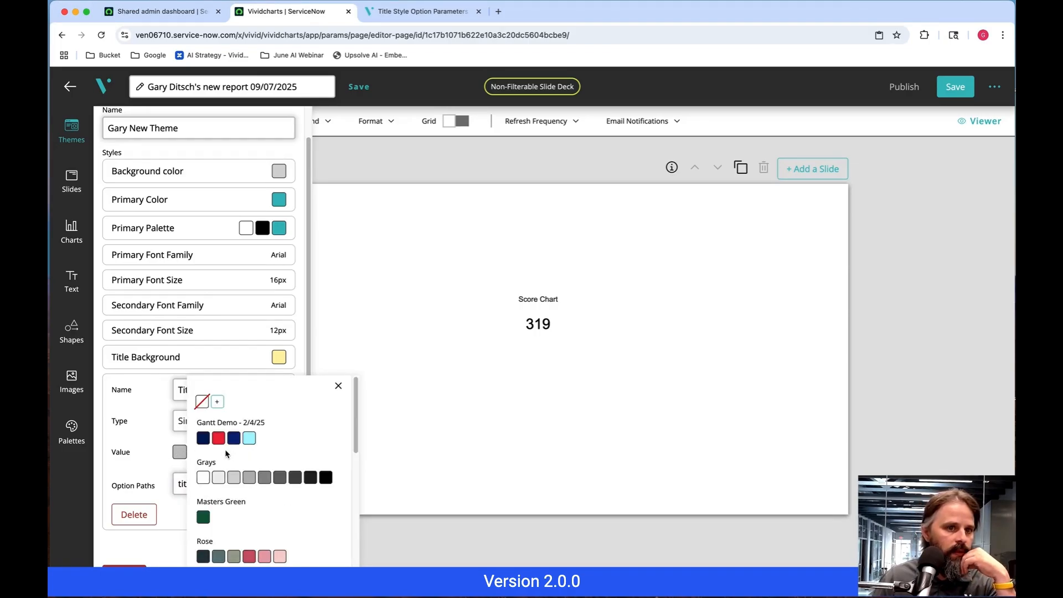
pyautogui.click(220, 439)
pyautogui.scroll(-3, 271, 438)
pyautogui.scroll(3, 312, 409)
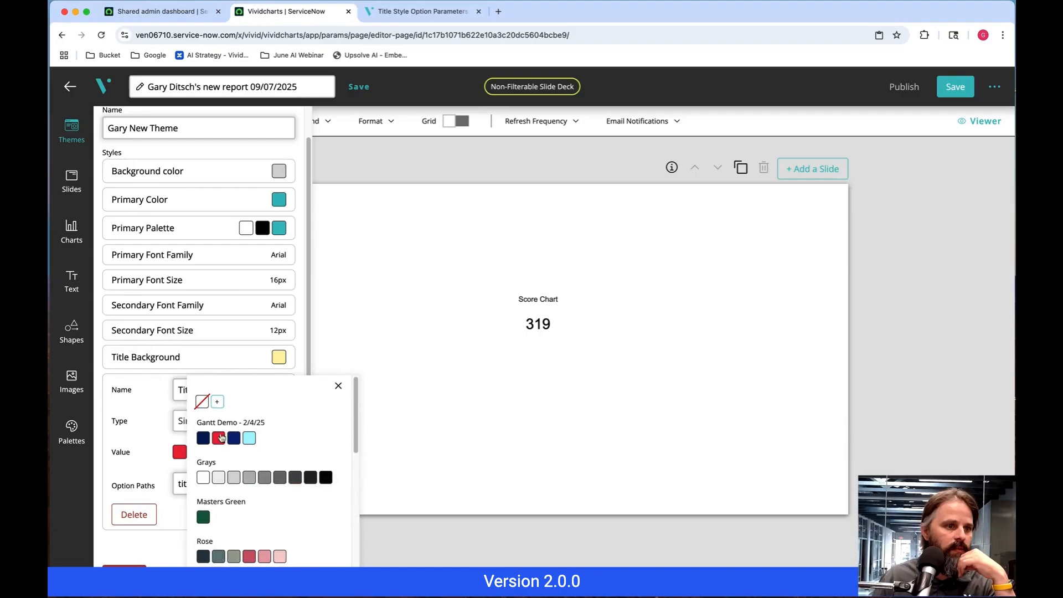
pyautogui.click(338, 387)
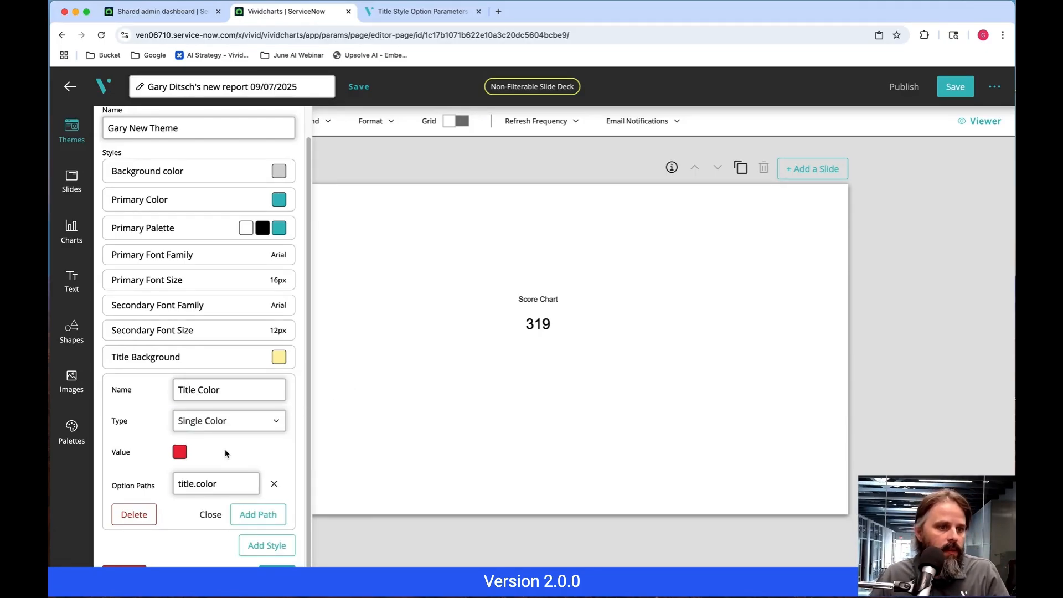
pyautogui.click(211, 514)
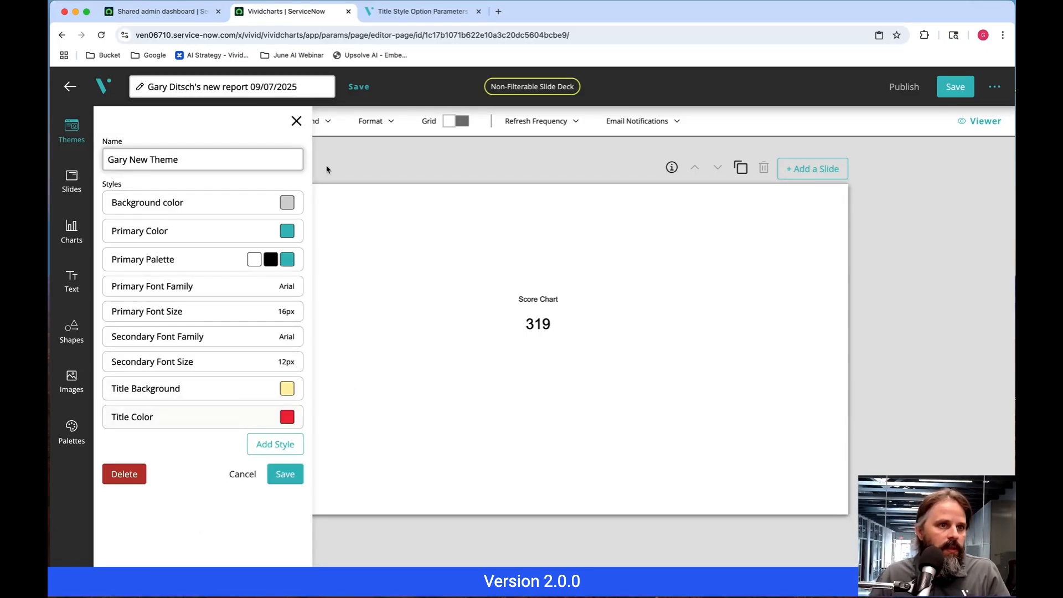
# Consult the title option paths in the help article and add a style named "Title Alignment" with Alignment as its type.
pyautogui.click(421, 11)
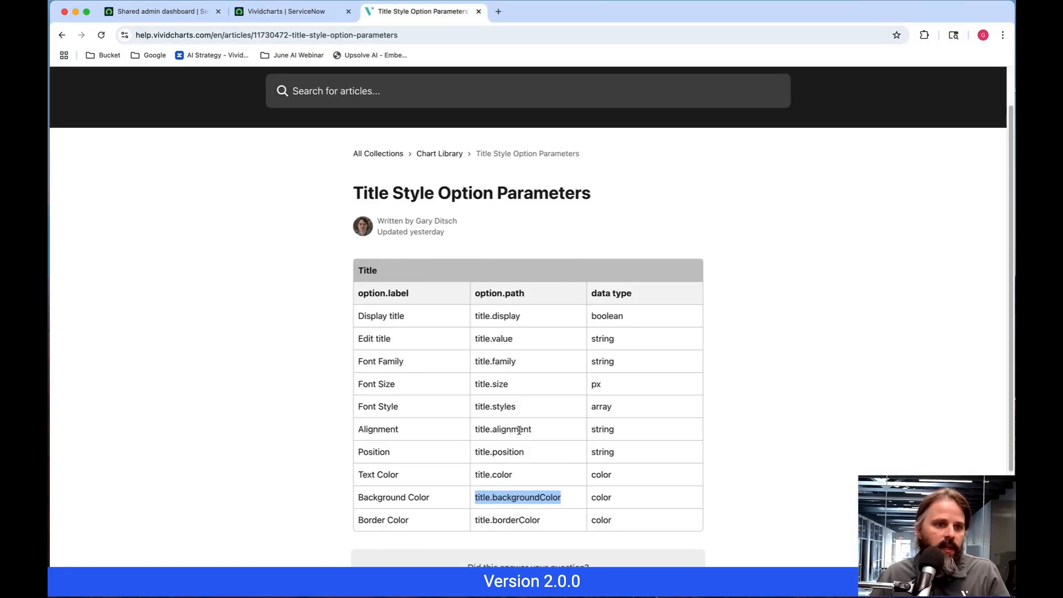
pyautogui.click(294, 12)
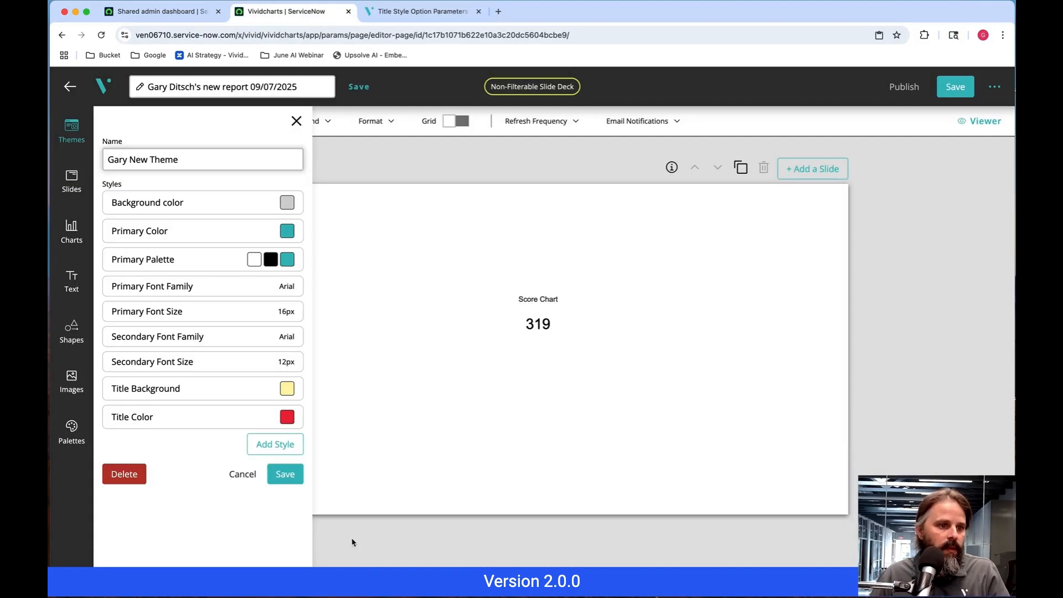
pyautogui.click(283, 446)
pyautogui.click(245, 453)
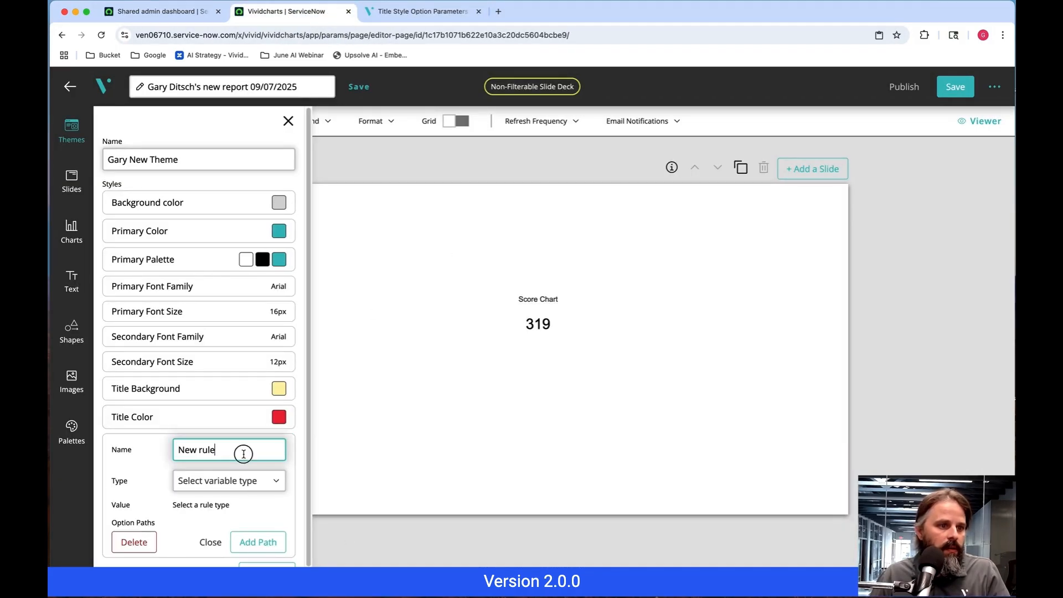
pyautogui.press('super+a')
pyautogui.press('BackSpace')
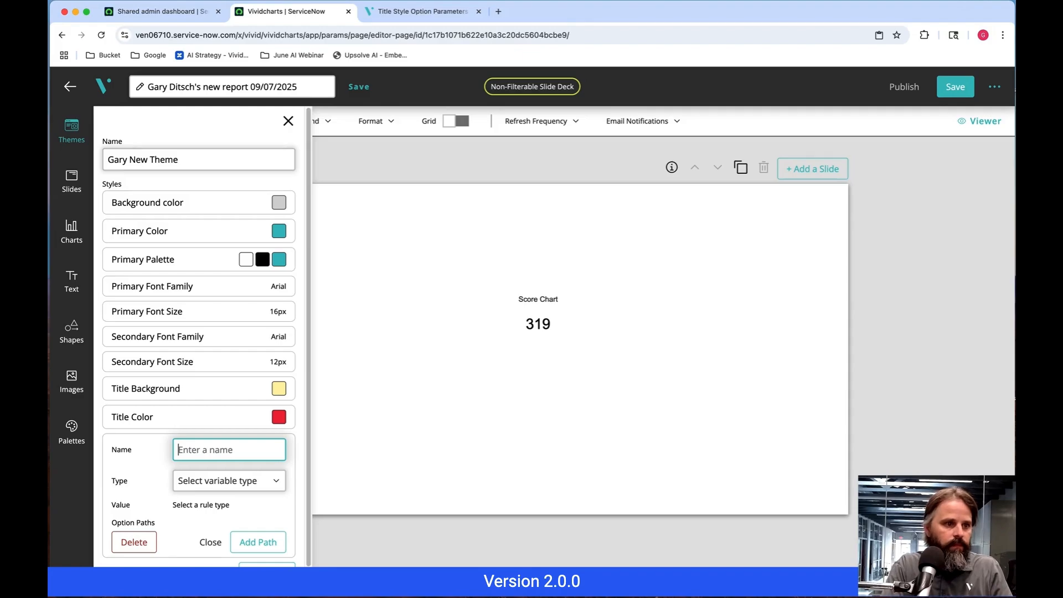
pyautogui.write('Title Alignment')
pyautogui.click(253, 490)
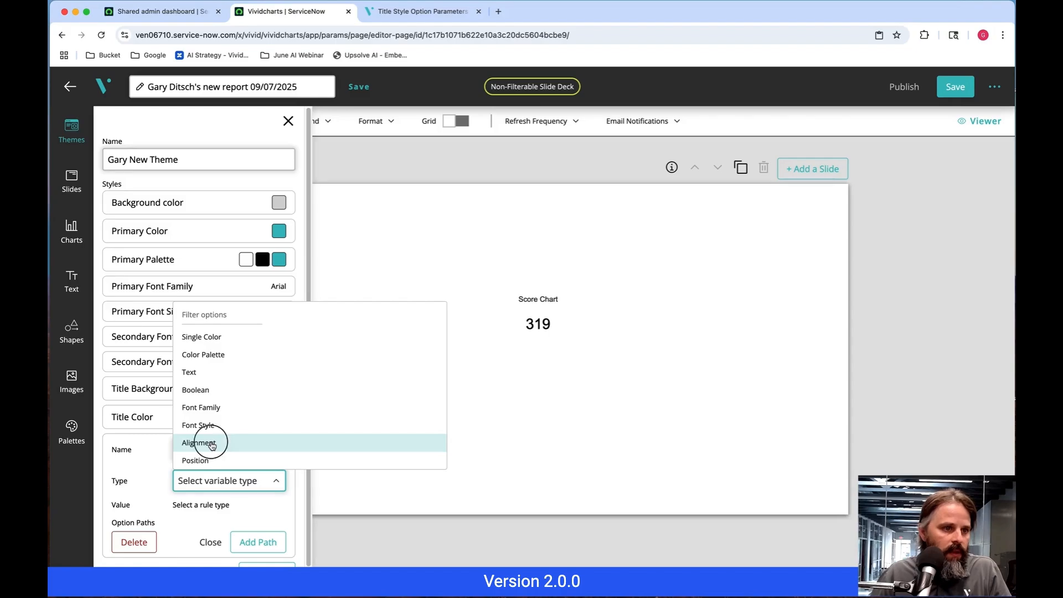
pyautogui.click(200, 442)
# Set the Title Alignment value to right, add the option path title.alignment and check it against the help article.
pyautogui.click(219, 524)
pyautogui.scroll(-1, 262, 519)
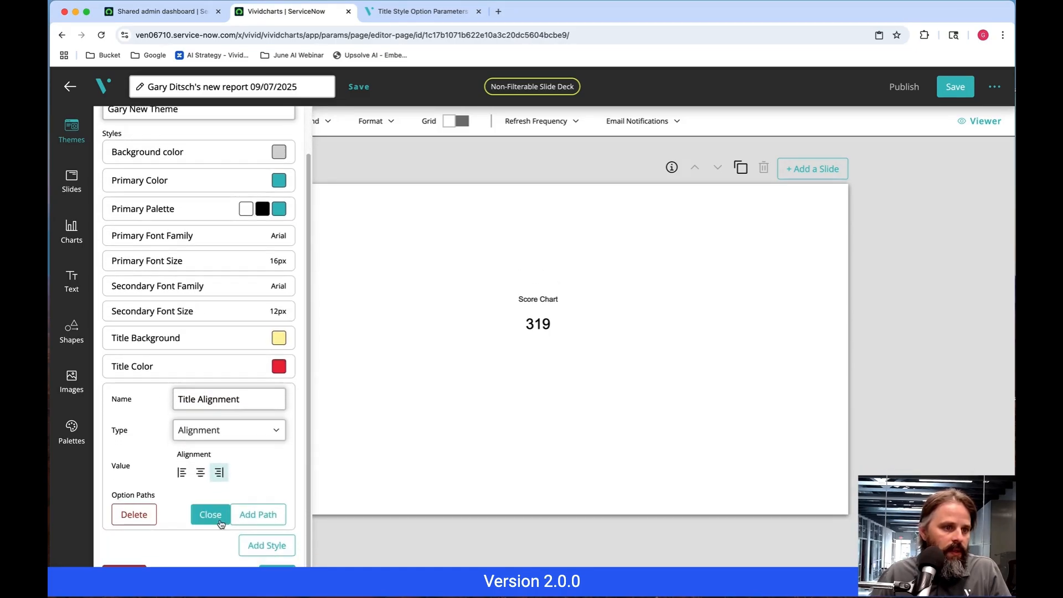
pyautogui.click(257, 514)
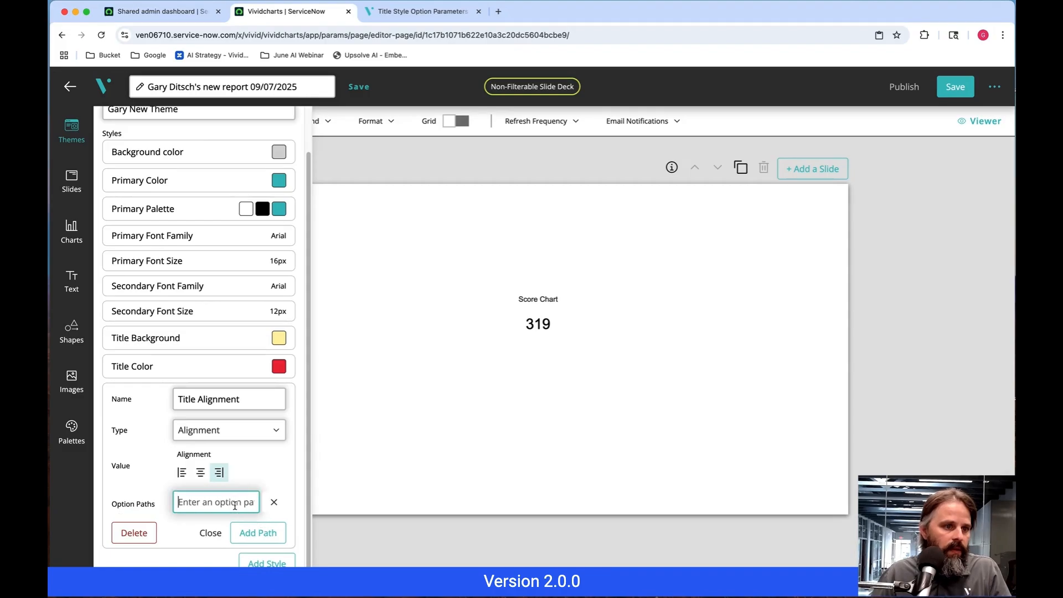
pyautogui.write('title.alignment')
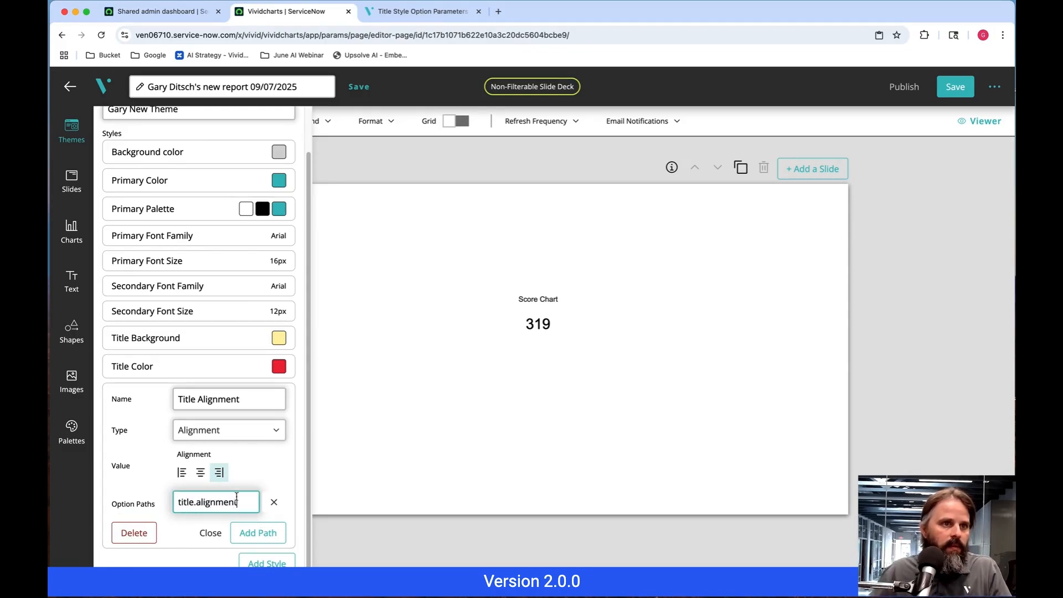
pyautogui.click(423, 11)
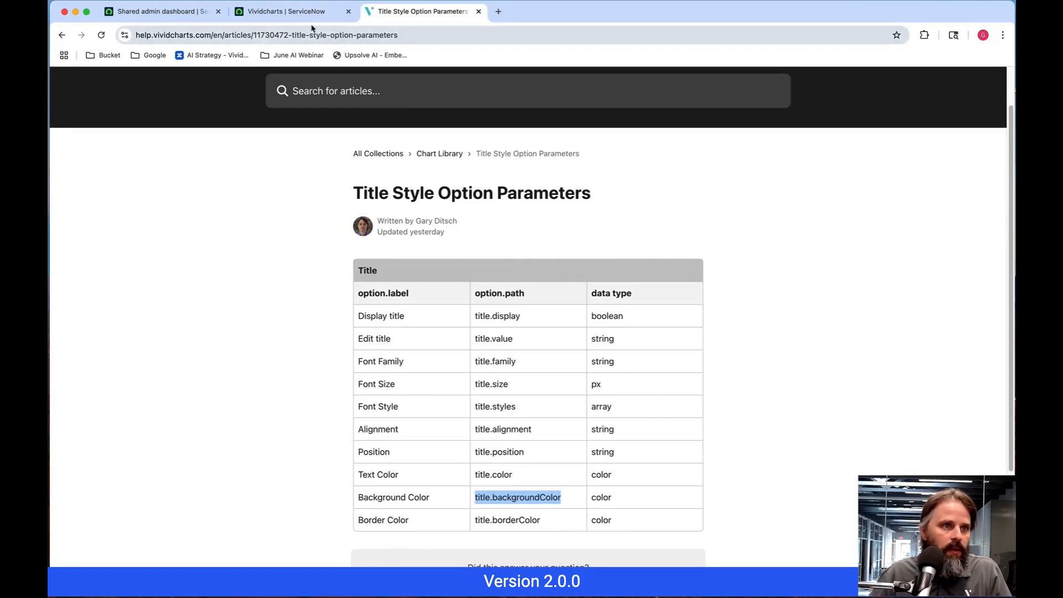
# Finish editing the Title Alignment style, save the new custom theme and close the theme list.
pyautogui.click(284, 13)
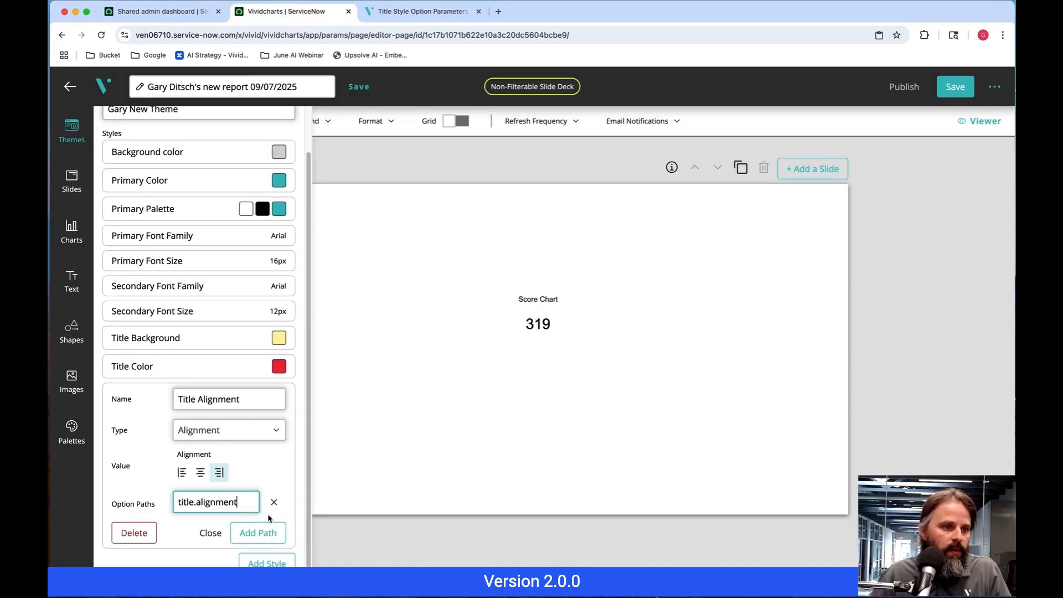
pyautogui.click(215, 535)
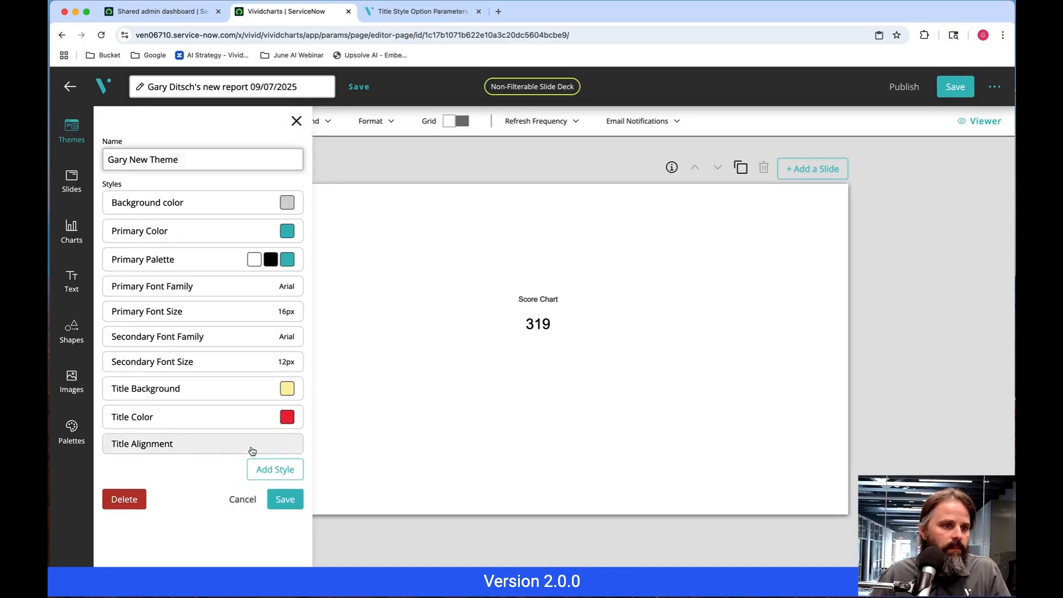
pyautogui.click(285, 500)
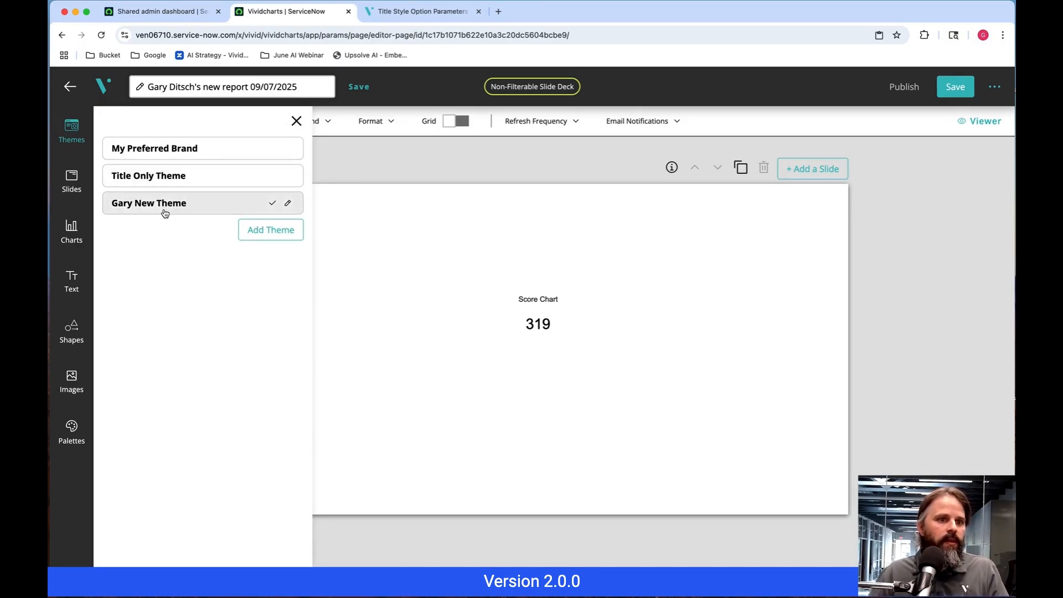
pyautogui.click(296, 121)
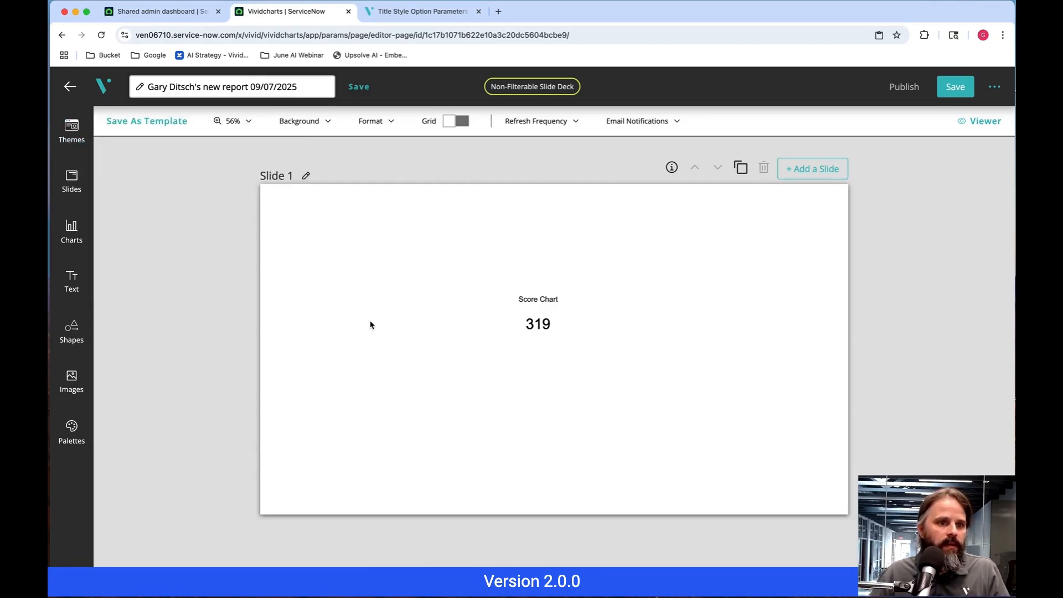
# Apply the new custom theme to the slide deck with the score chart, accepting that existing styles may be affected.
pyautogui.click(552, 316)
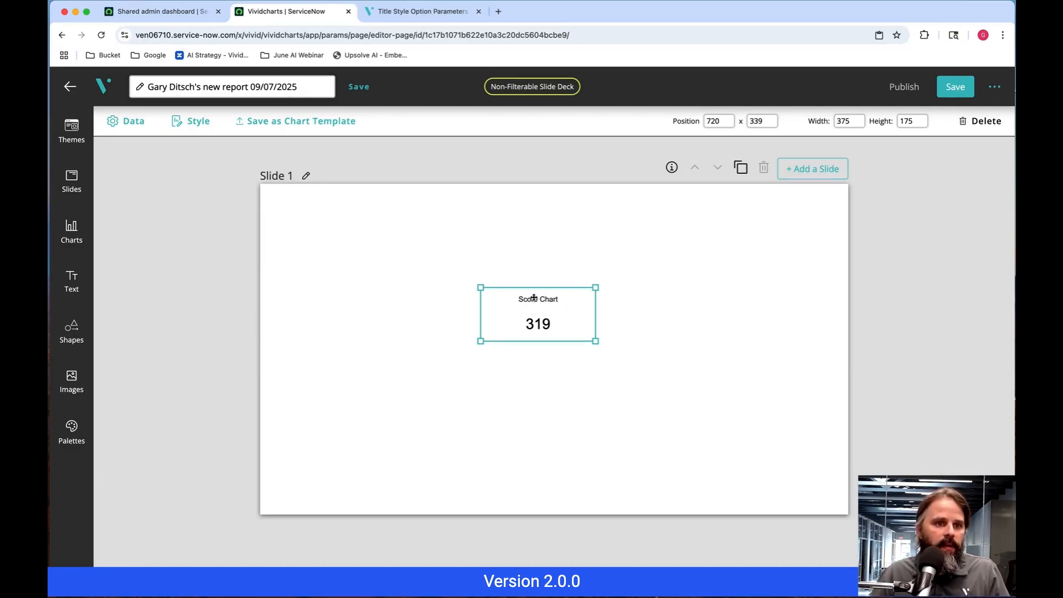
pyautogui.click(597, 427)
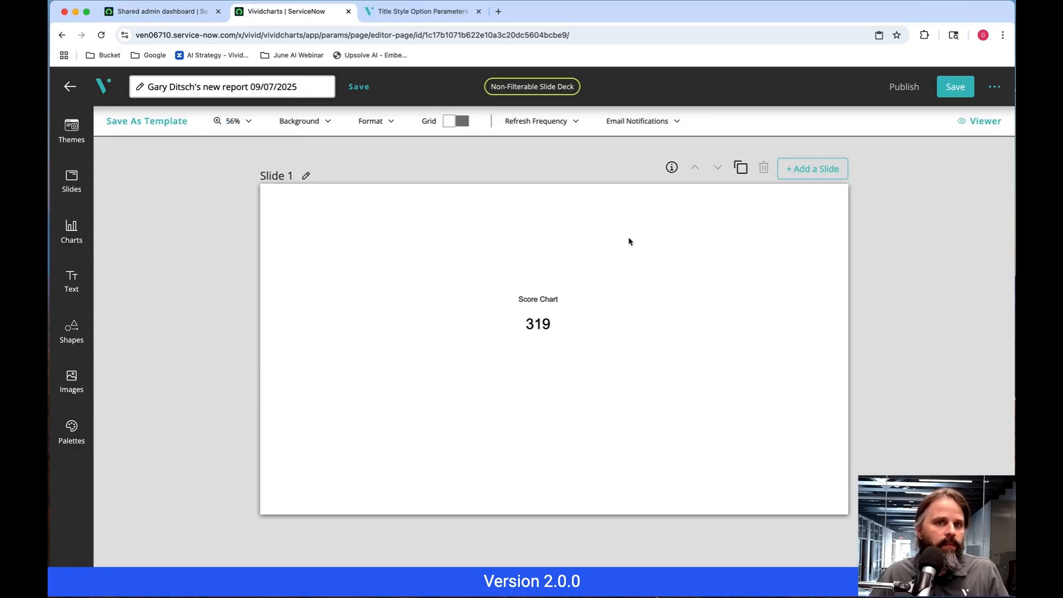
pyautogui.click(79, 138)
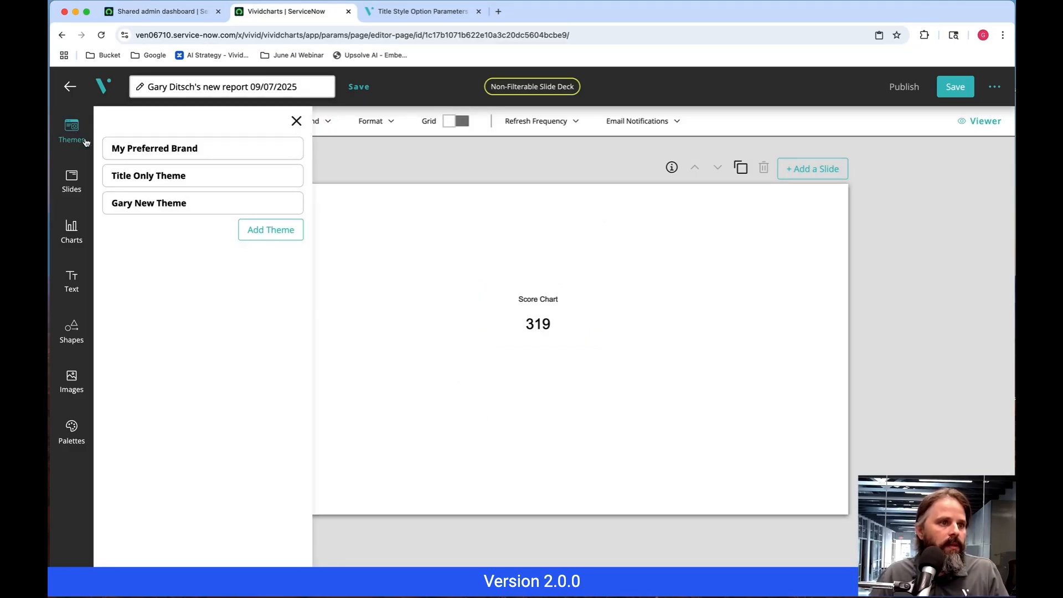
pyautogui.click(273, 204)
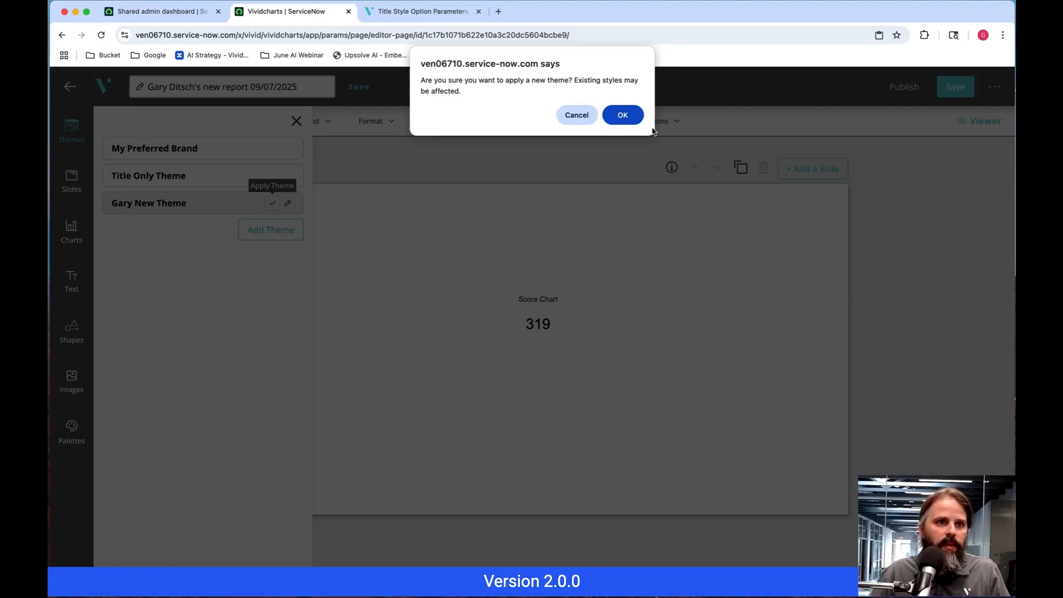
pyautogui.click(623, 115)
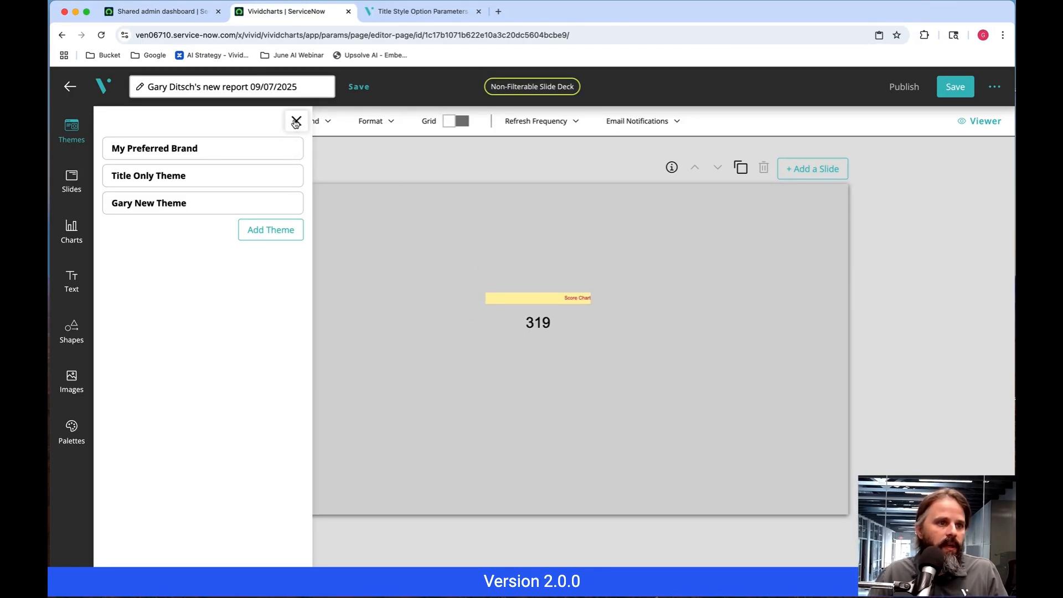
pyautogui.click(296, 122)
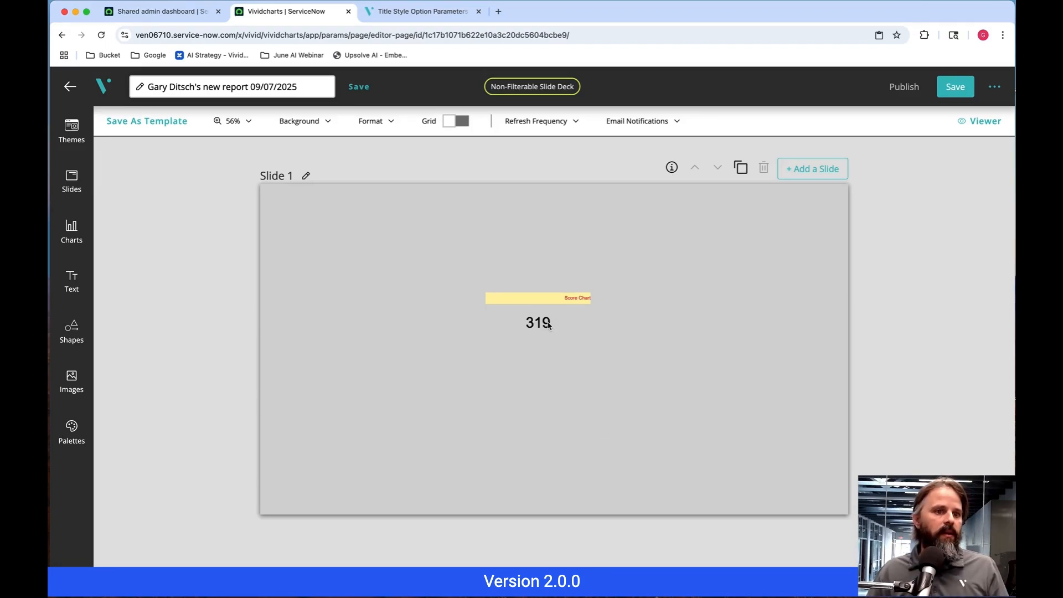
# Examine the Score Styles options of the themed score chart on Slide 1, leaving its settings as they are.
pyautogui.click(576, 327)
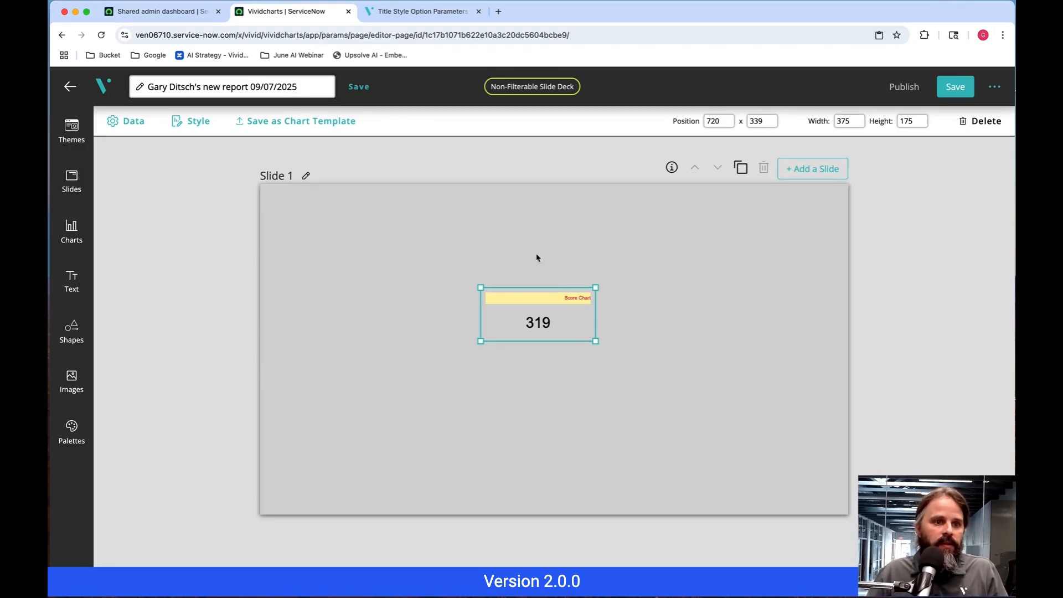
pyautogui.click(650, 321)
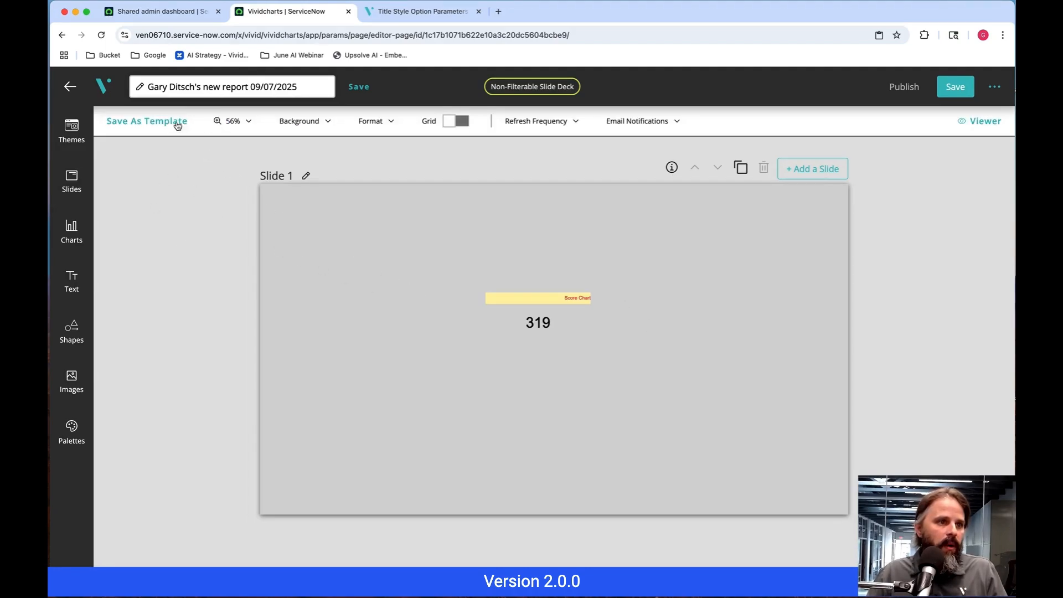
pyautogui.click(72, 231)
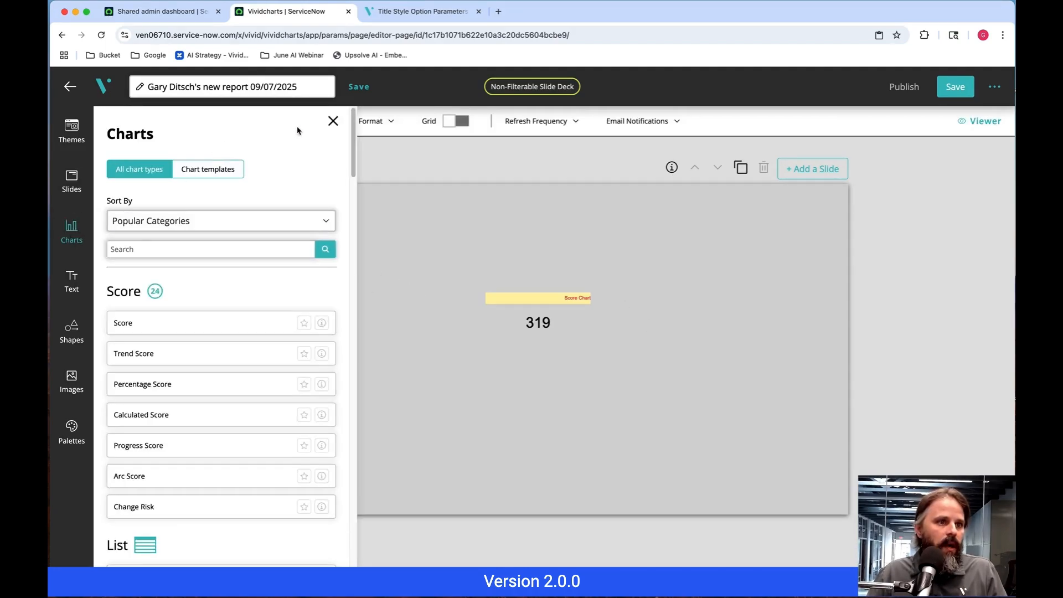
pyautogui.click(333, 120)
pyautogui.click(520, 306)
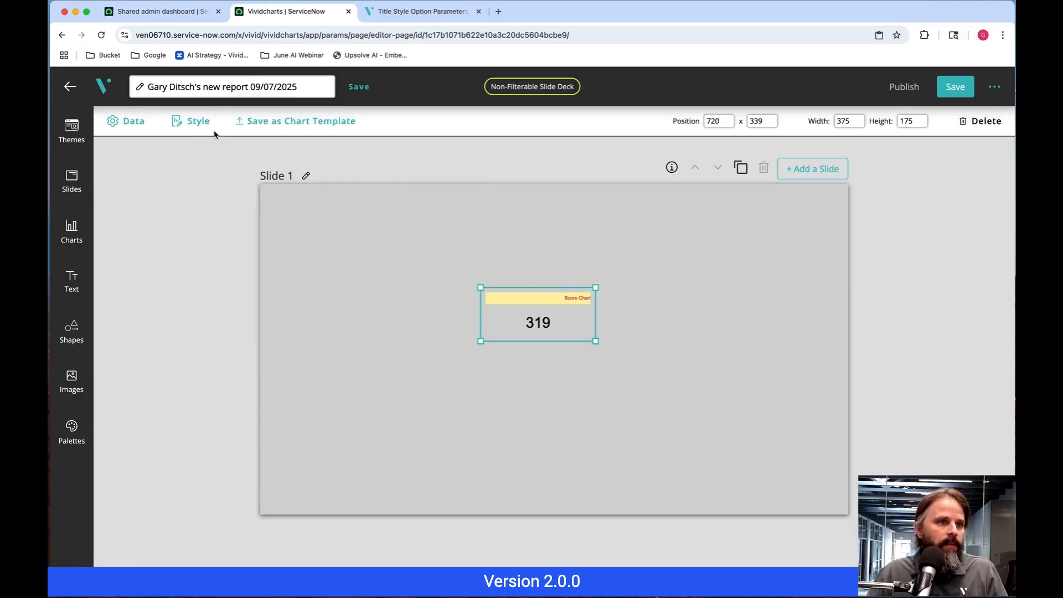
pyautogui.click(199, 133)
pyautogui.click(140, 233)
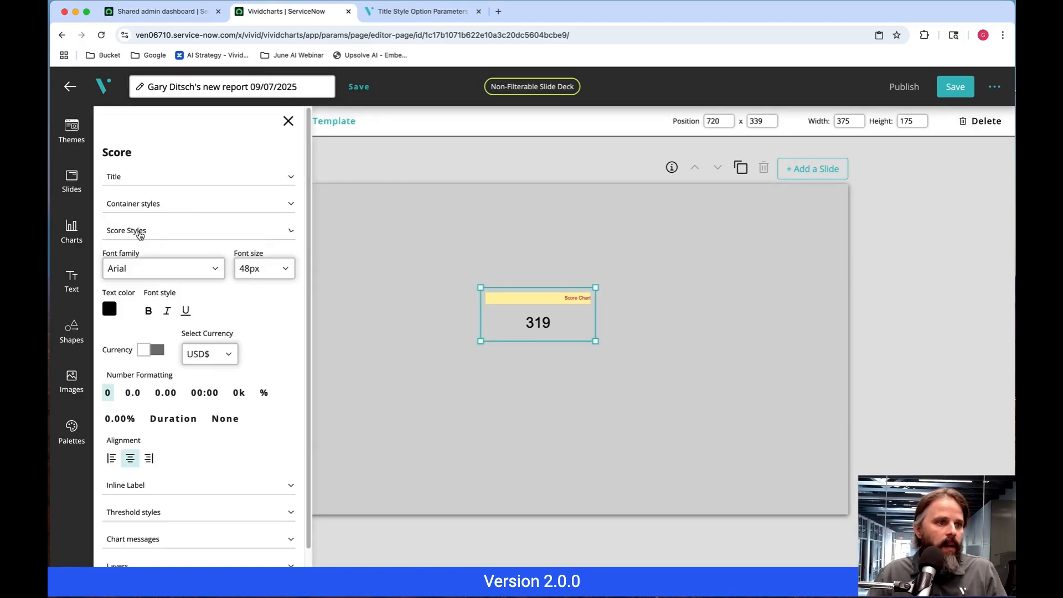
pyautogui.click(200, 237)
pyautogui.click(289, 122)
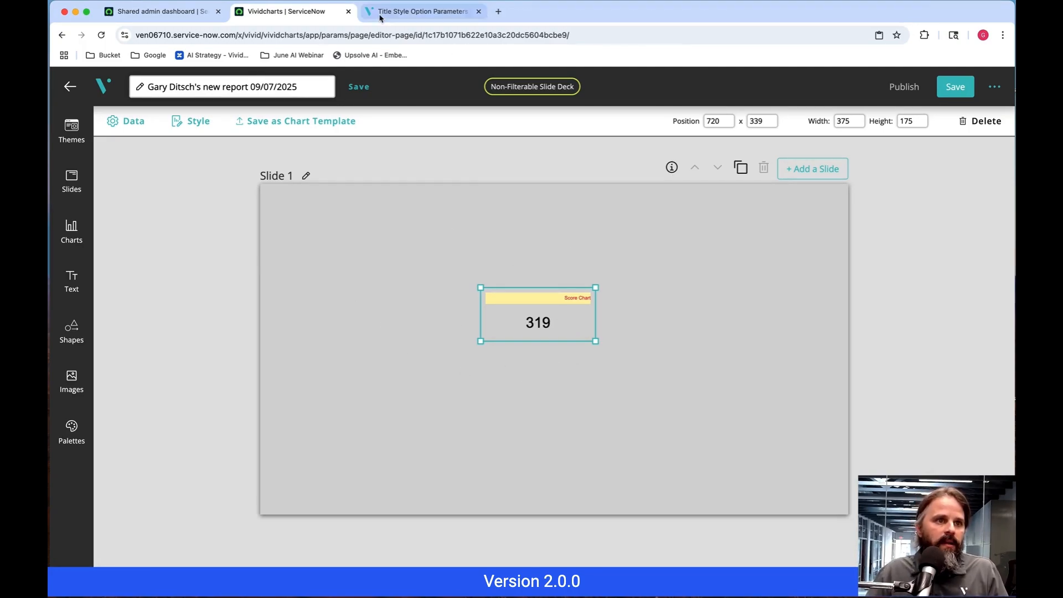
# Review the option paths in the Title Style Option Parameters help article.
pyautogui.click(421, 11)
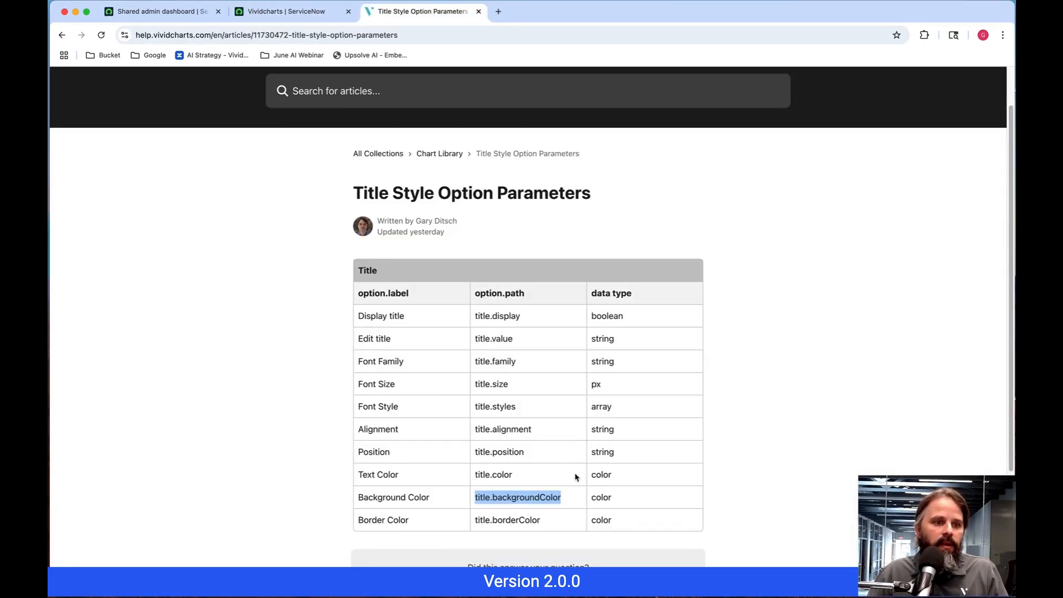
pyautogui.scroll(1, 559, 469)
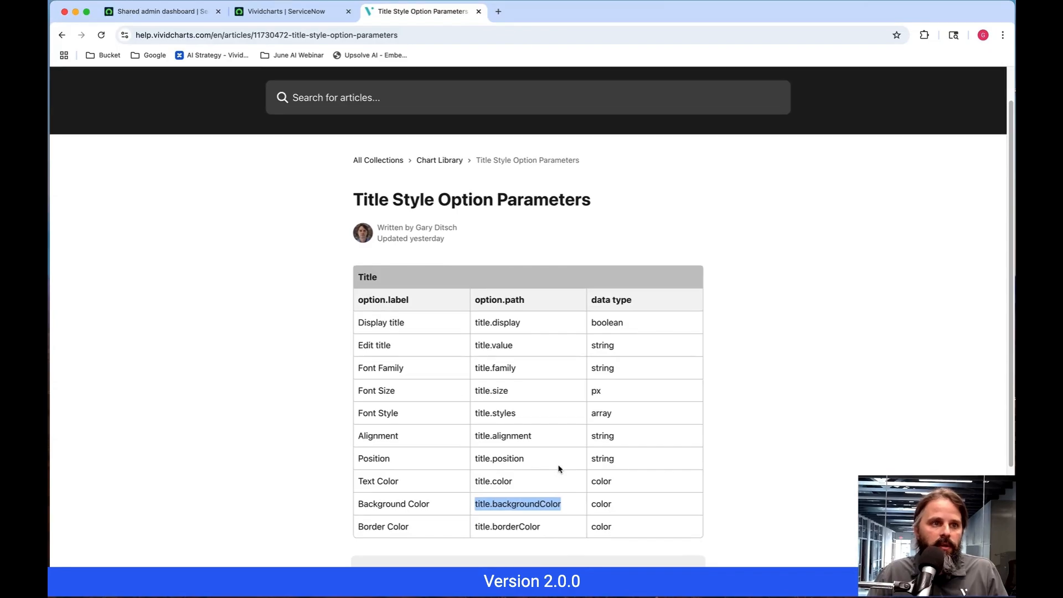